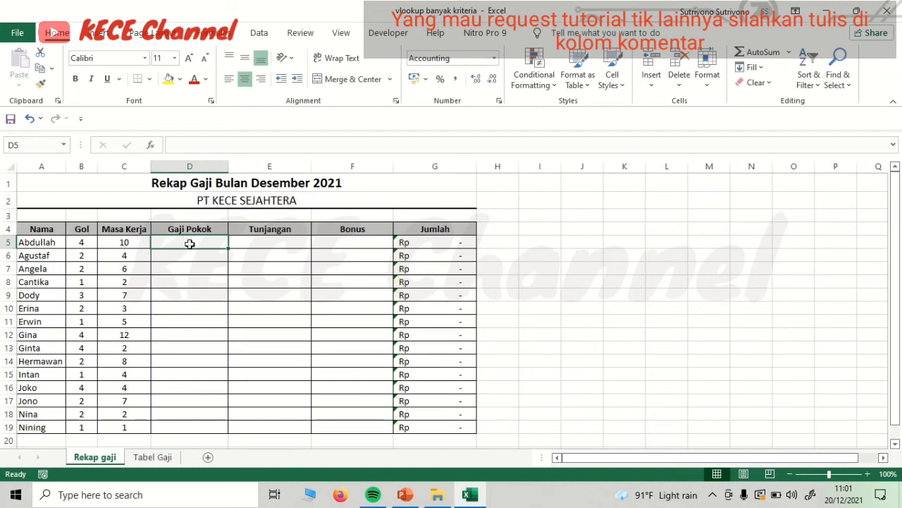
# Review the empty Tunjangan and Bonus columns and the salary rates on the Tabel Gaji sheet
pyautogui.click(288, 241)
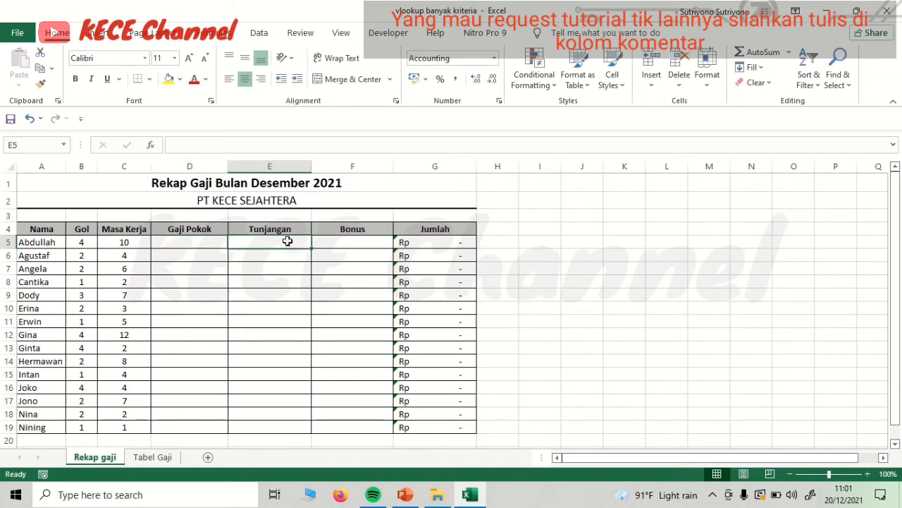
pyautogui.click(365, 243)
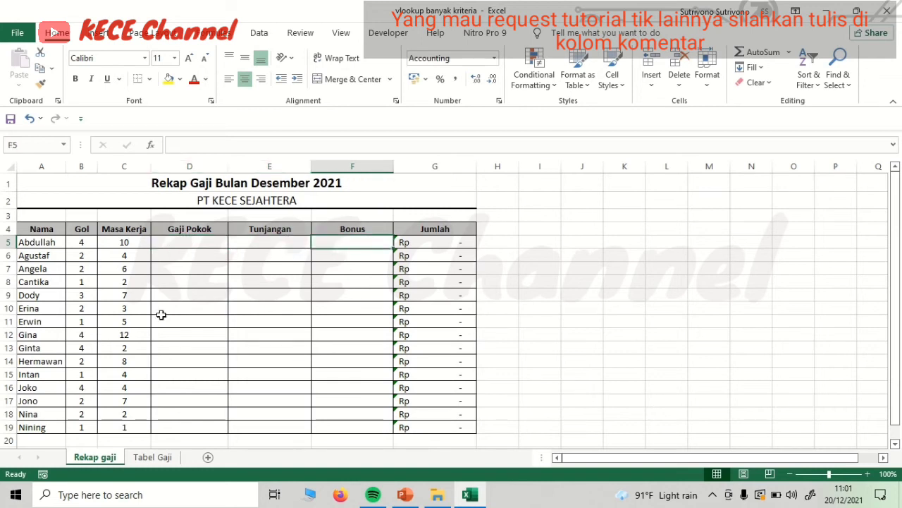
pyautogui.click(156, 461)
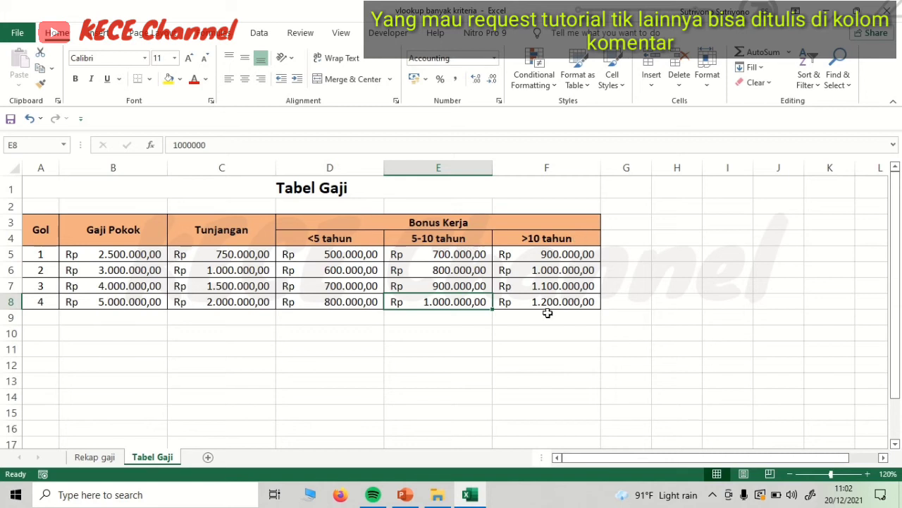
pyautogui.click(92, 458)
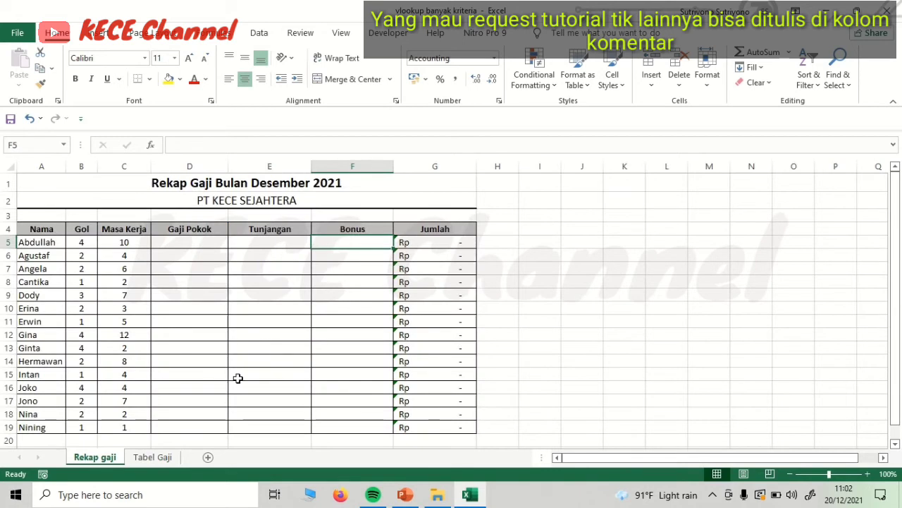
# Start a VLOOKUP formula in D5 under Gaji Pokok with B5 as the lookup value
pyautogui.click(191, 241)
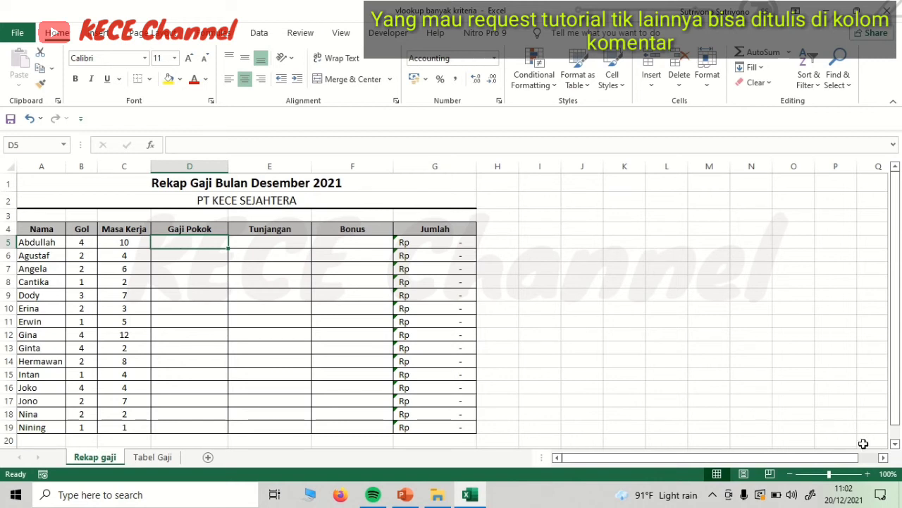
pyautogui.click(868, 477)
pyautogui.click(868, 476)
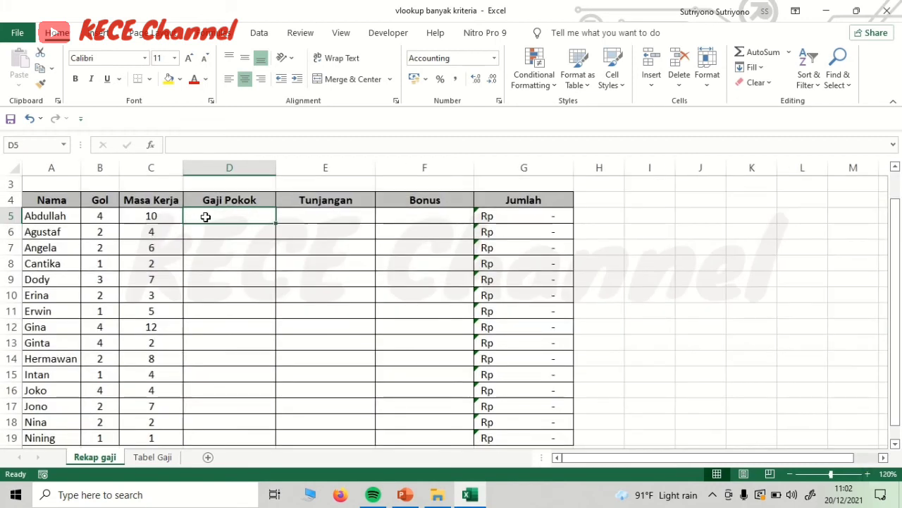
pyautogui.write('=')
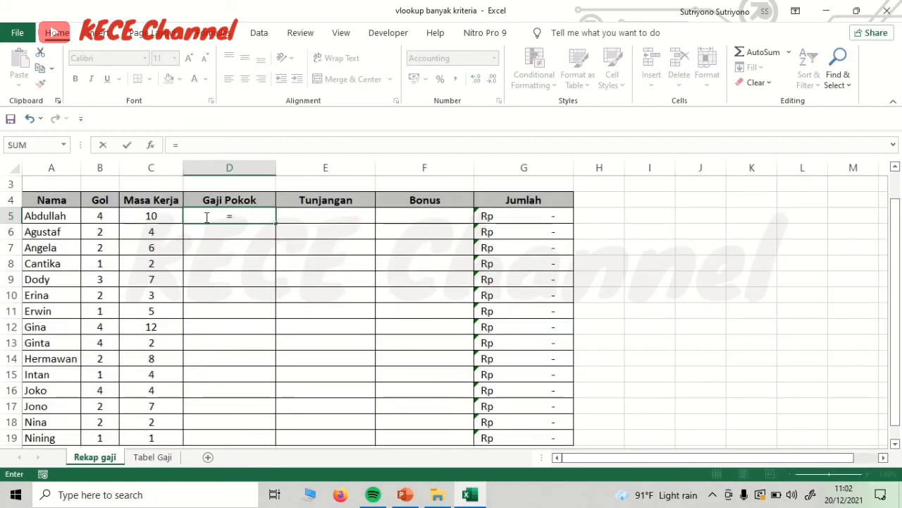
pyautogui.write('Vloo')
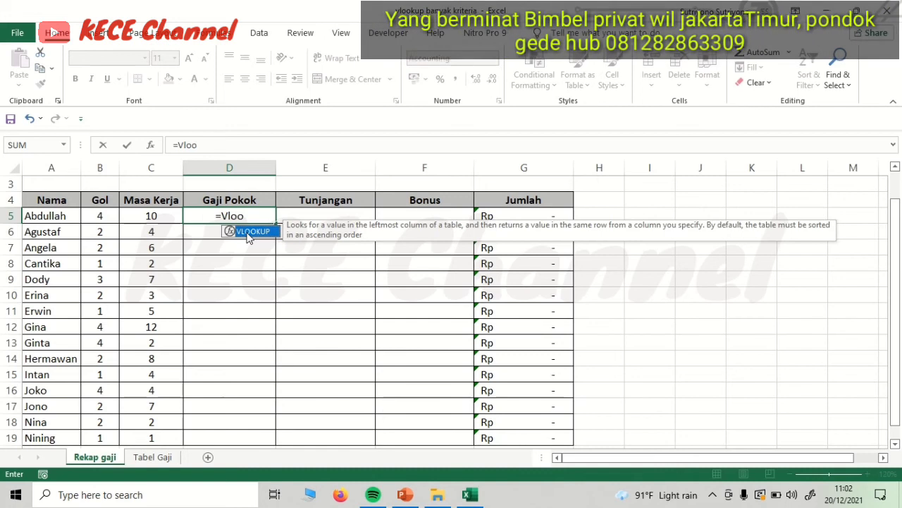
pyautogui.doubleClick(248, 231)
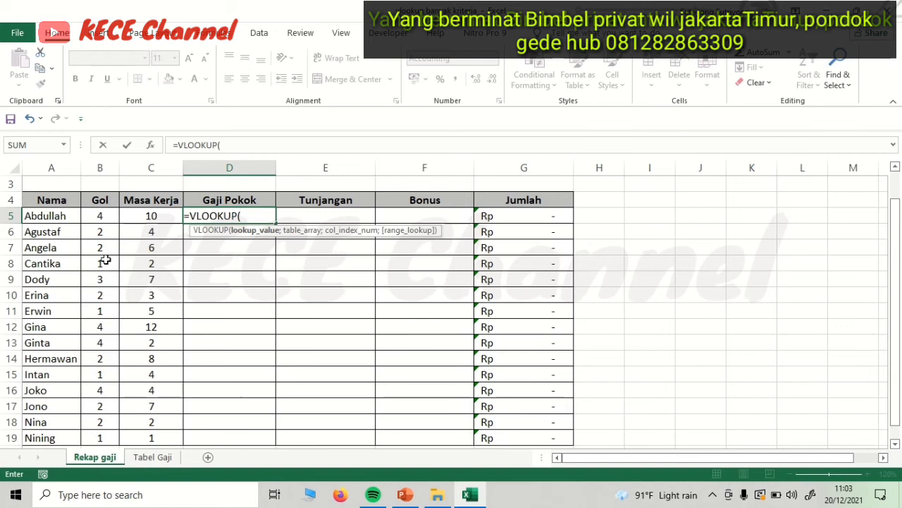
pyautogui.click(102, 215)
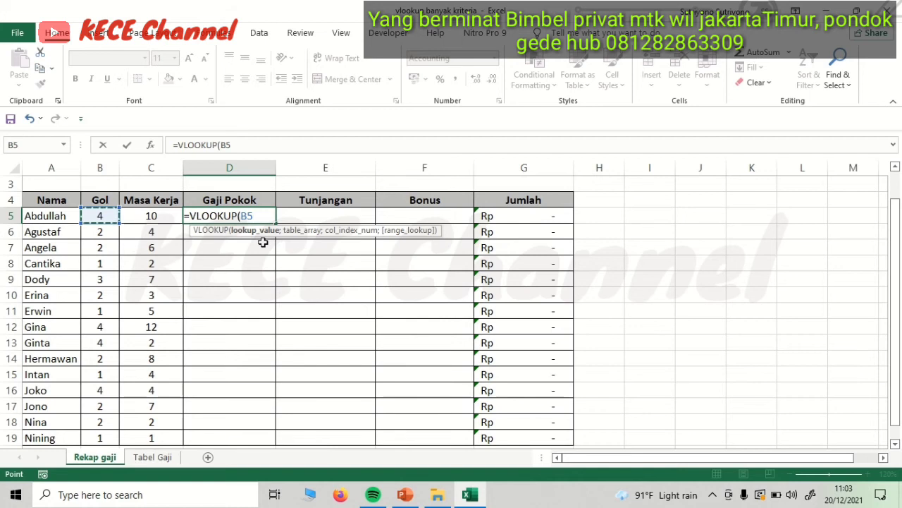
pyautogui.write(';')
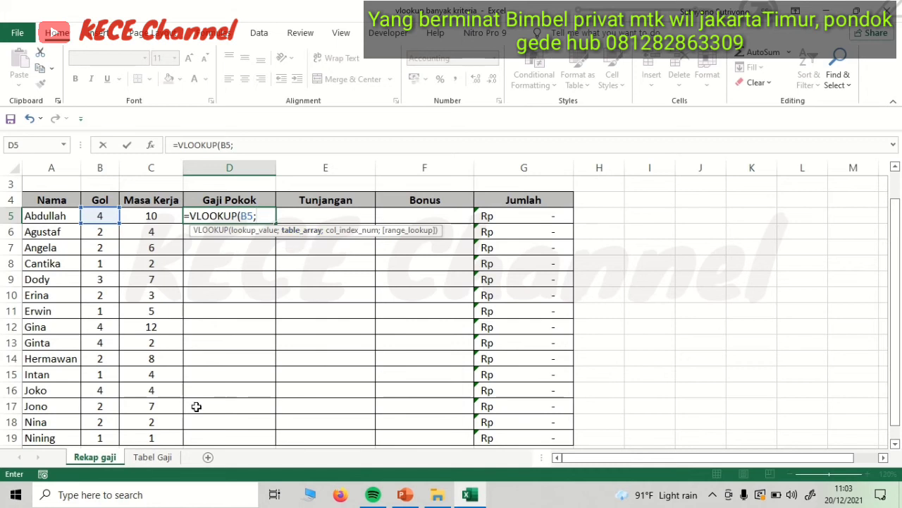
# Set the table array to A5:F8 on the Tabel Gaji sheet and make the range absolute
pyautogui.click(151, 456)
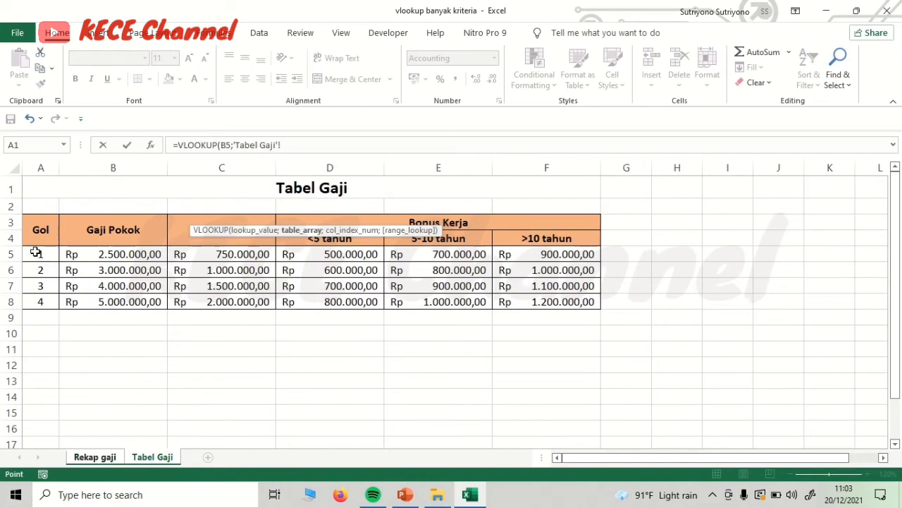
pyautogui.moveTo(35, 252); pyautogui.dragTo(548, 294)
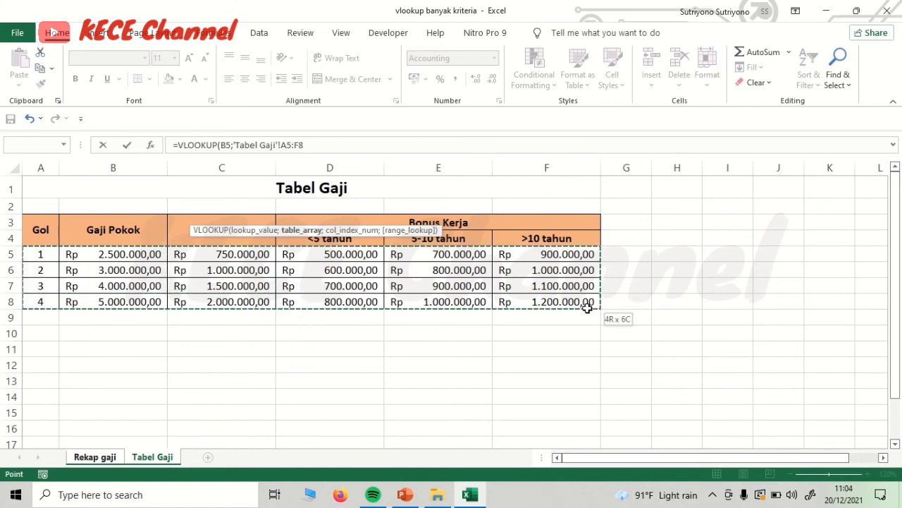
pyautogui.moveTo(587, 308); pyautogui.dragTo(588, 300)
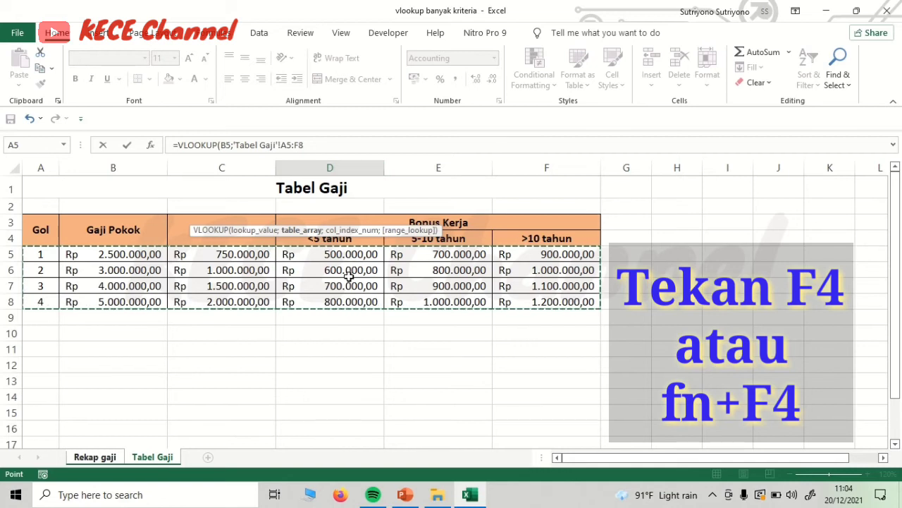
pyautogui.press('F4')
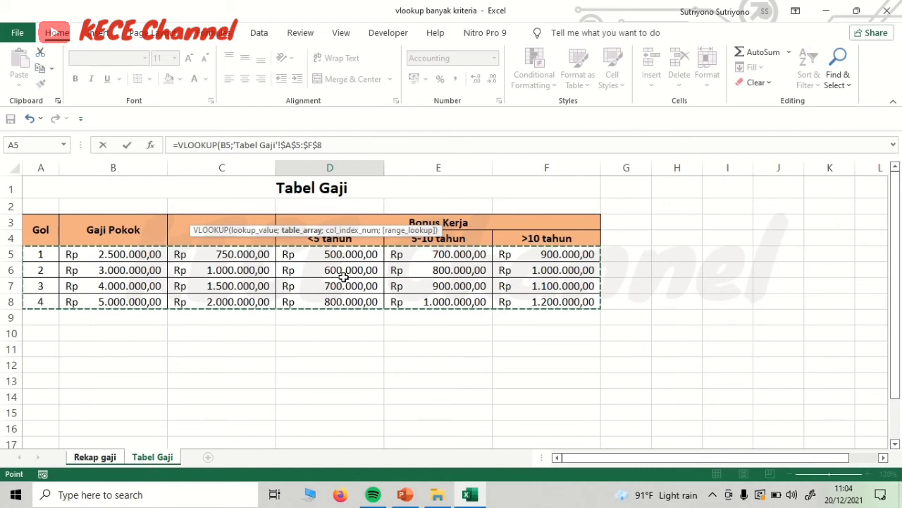
# Complete the Gaji Pokok VLOOKUP with column index 2 and range lookup 0, and enter the formula
pyautogui.click(358, 144)
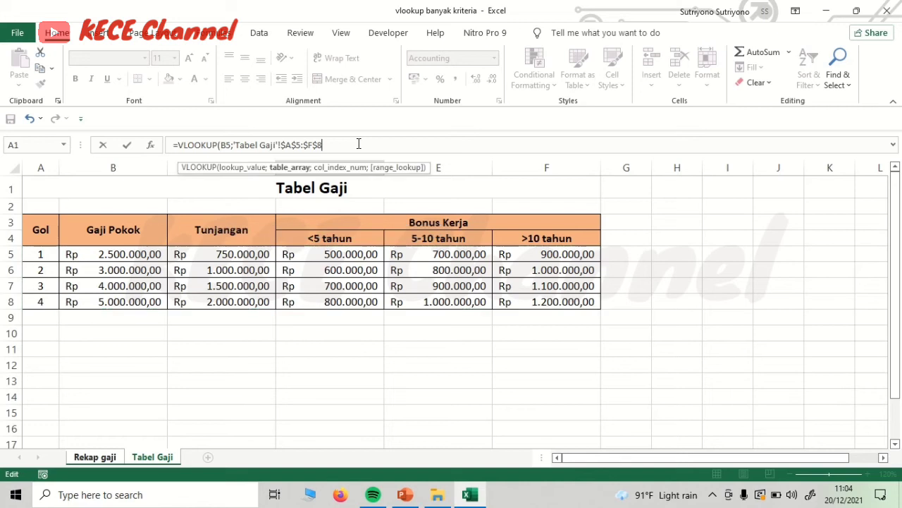
pyautogui.write(';2')
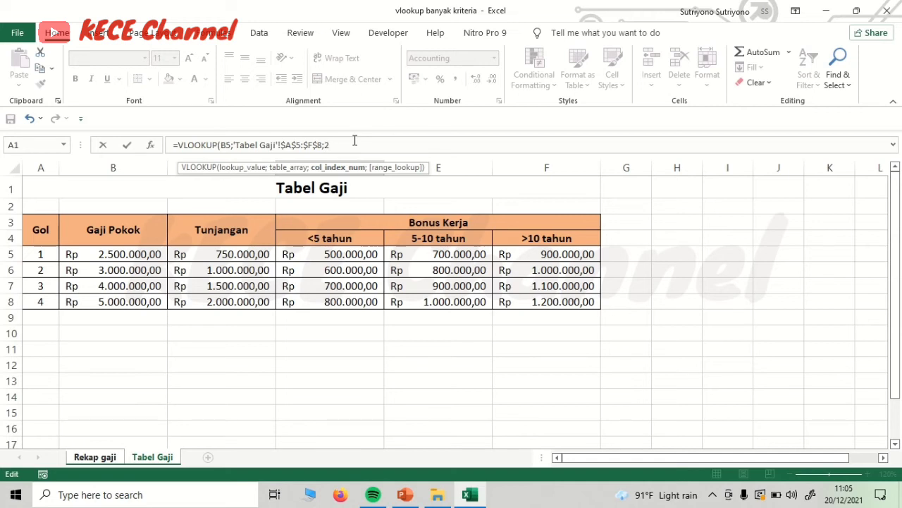
pyautogui.write(';')
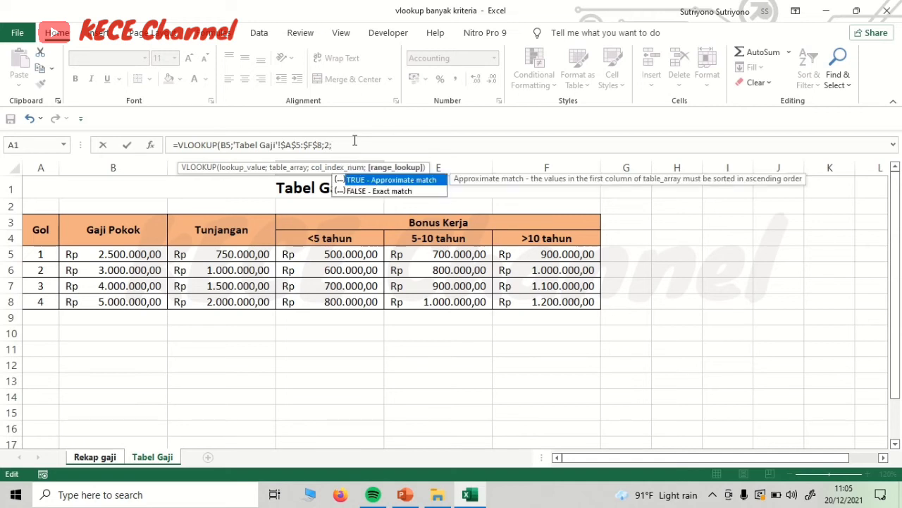
pyautogui.click(372, 192)
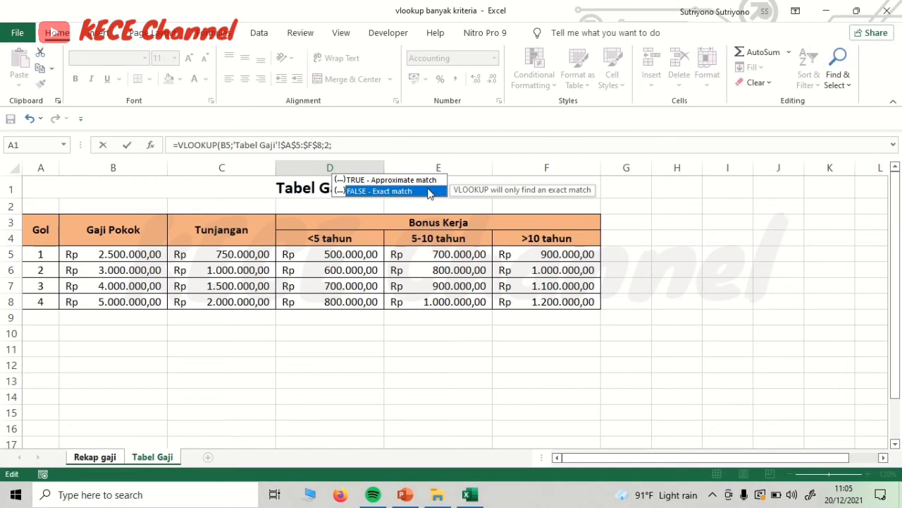
pyautogui.click(373, 144)
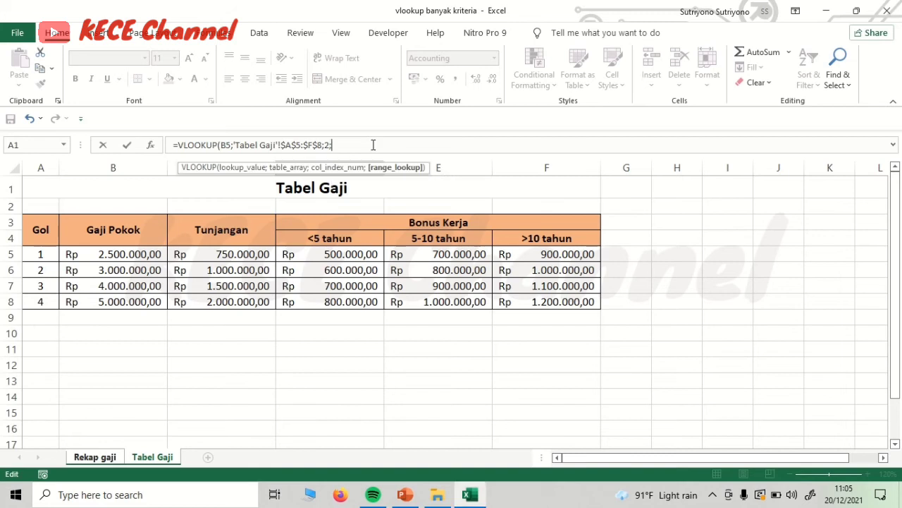
pyautogui.write('0')
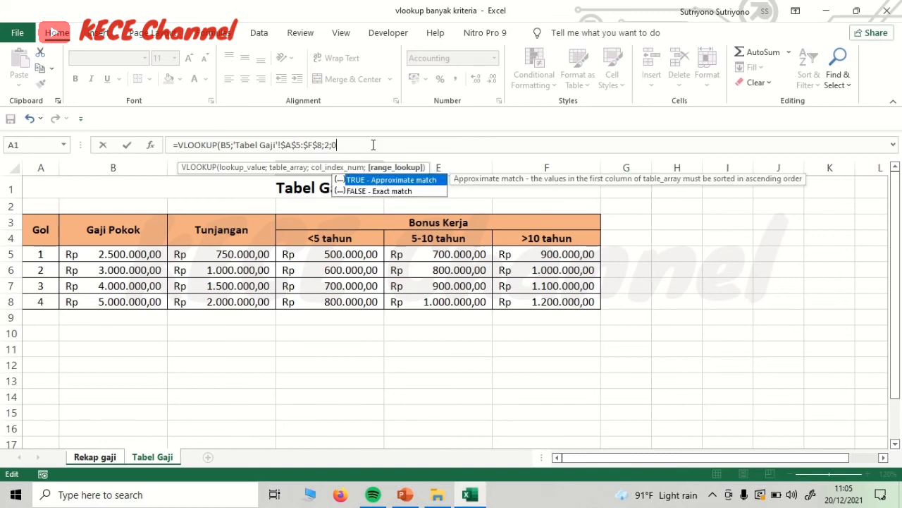
pyautogui.write(')')
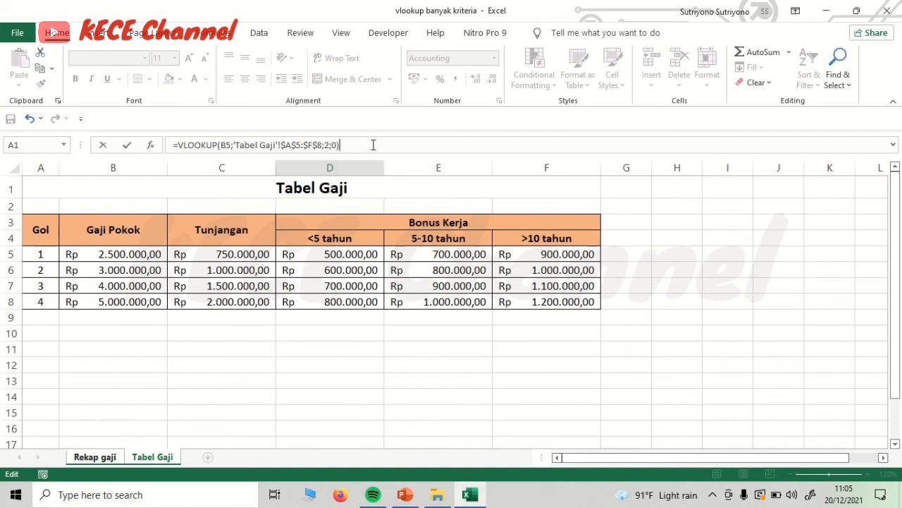
pyautogui.press('Return')
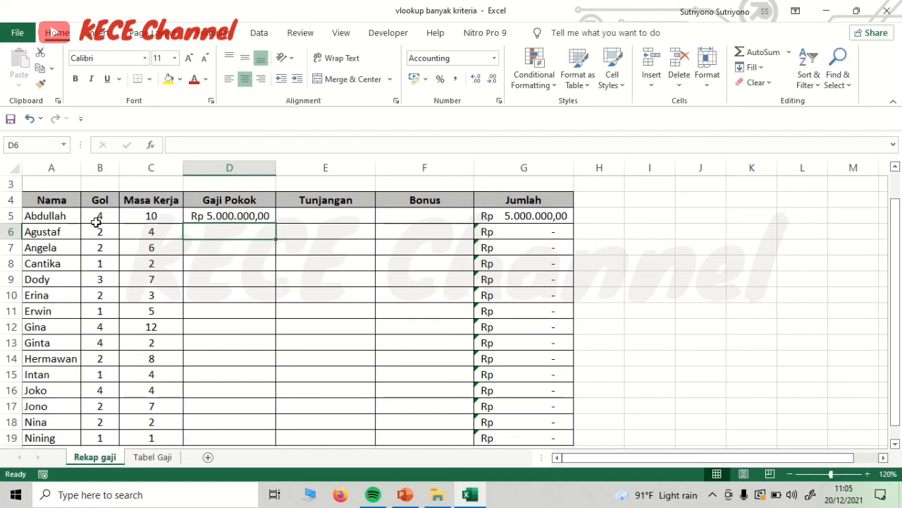
# Compare the D5 result with the Tabel Gaji sheet, and fill the Gaji Pokok formula down through D19
pyautogui.click(162, 456)
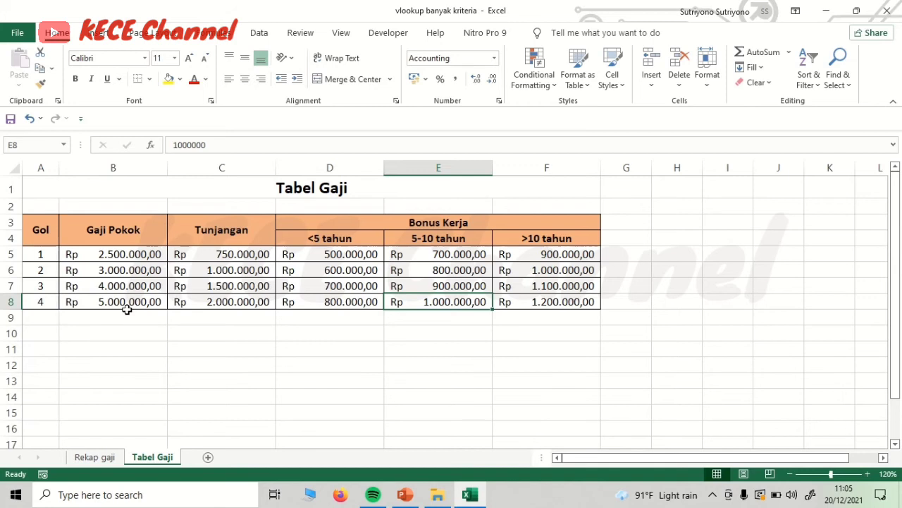
pyautogui.click(105, 457)
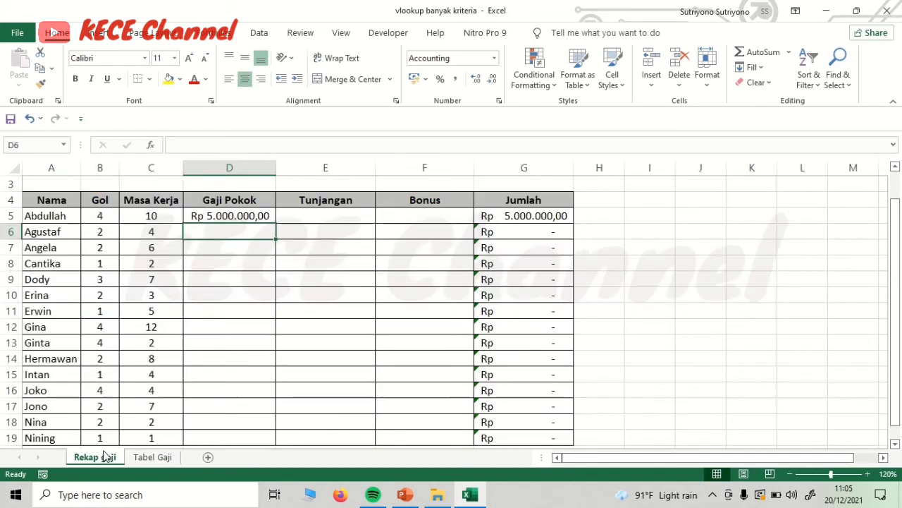
pyautogui.click(241, 216)
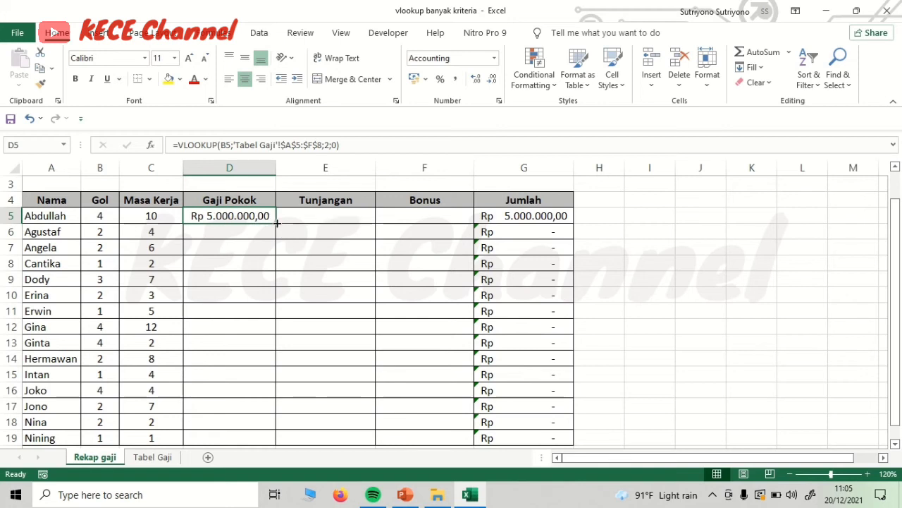
pyautogui.moveTo(277, 223); pyautogui.dragTo(278, 382)
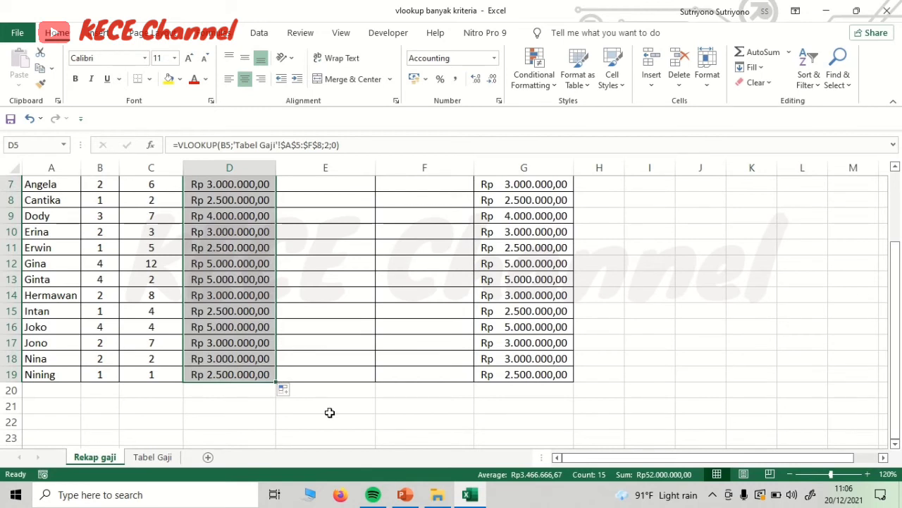
pyautogui.click(897, 210)
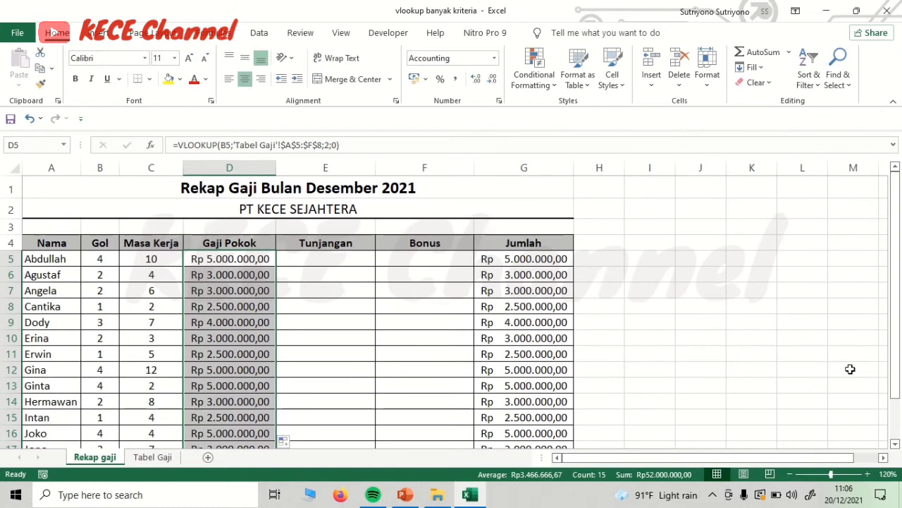
pyautogui.moveTo(900, 285); pyautogui.dragTo(899, 308)
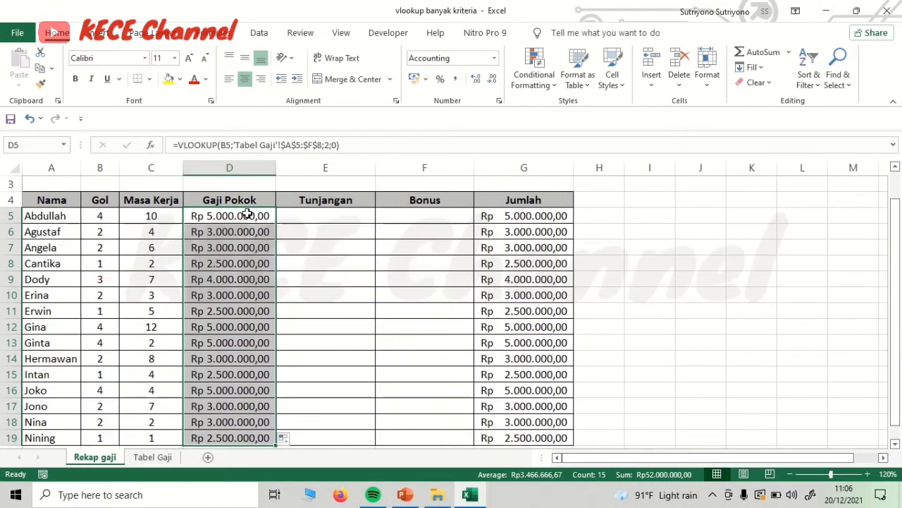
# Start a VLOOKUP formula in E5 under Tunjangan with B5 as the lookup value
pyautogui.click(317, 219)
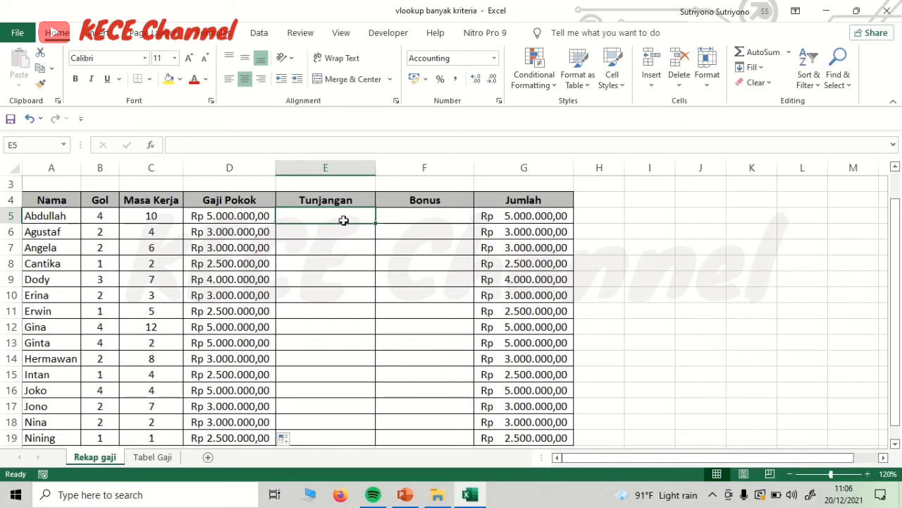
pyautogui.write('=Vloo')
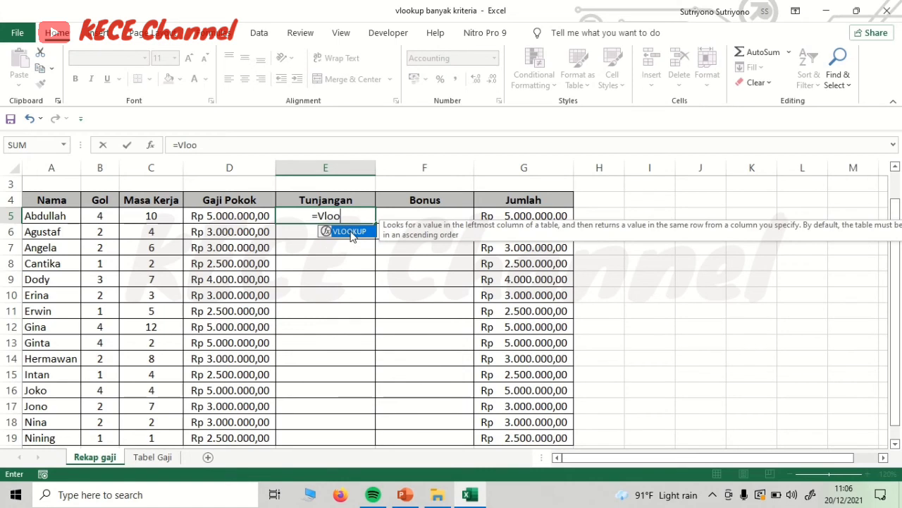
pyautogui.doubleClick(351, 232)
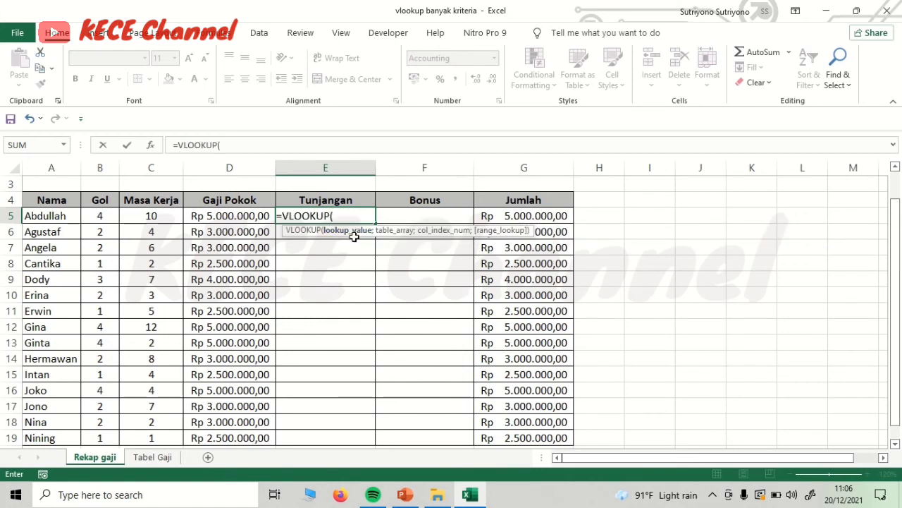
pyautogui.click(108, 217)
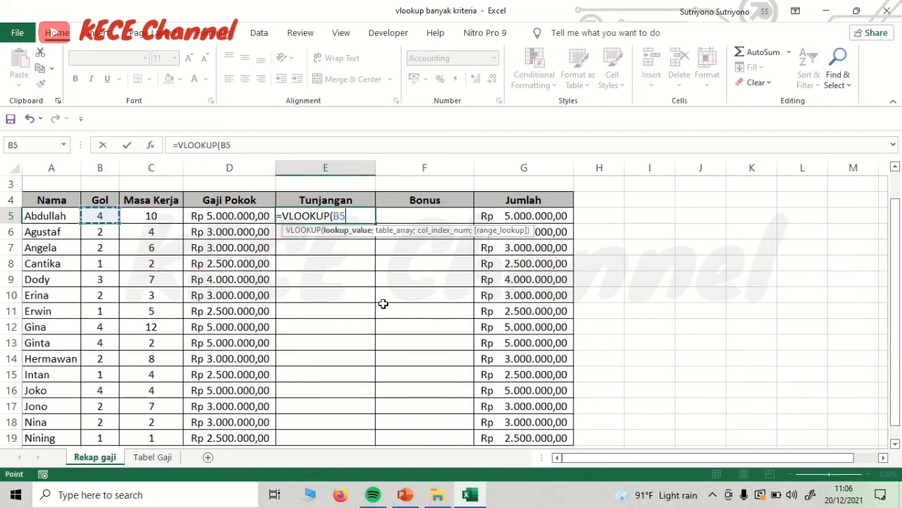
pyautogui.write(';')
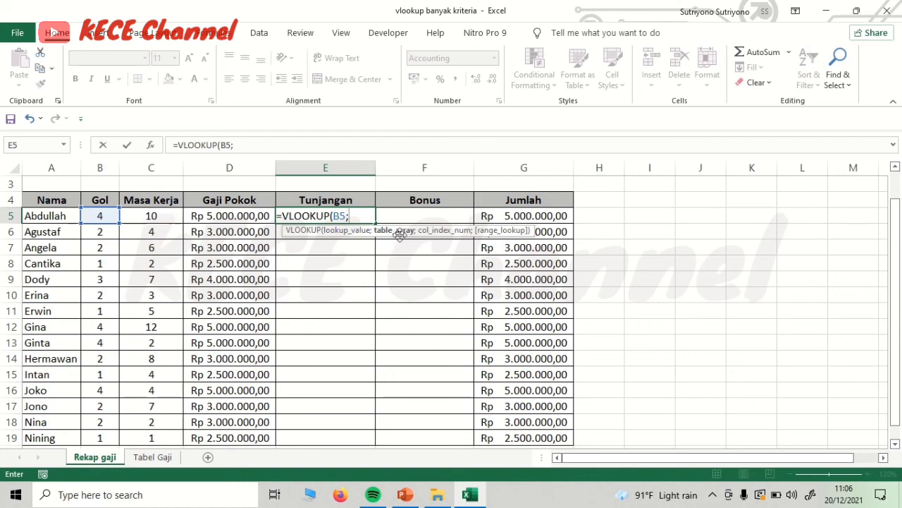
# Set the Tunjangan formula's table array to A5:F8 on the Tabel Gaji sheet as an absolute range
pyautogui.click(151, 457)
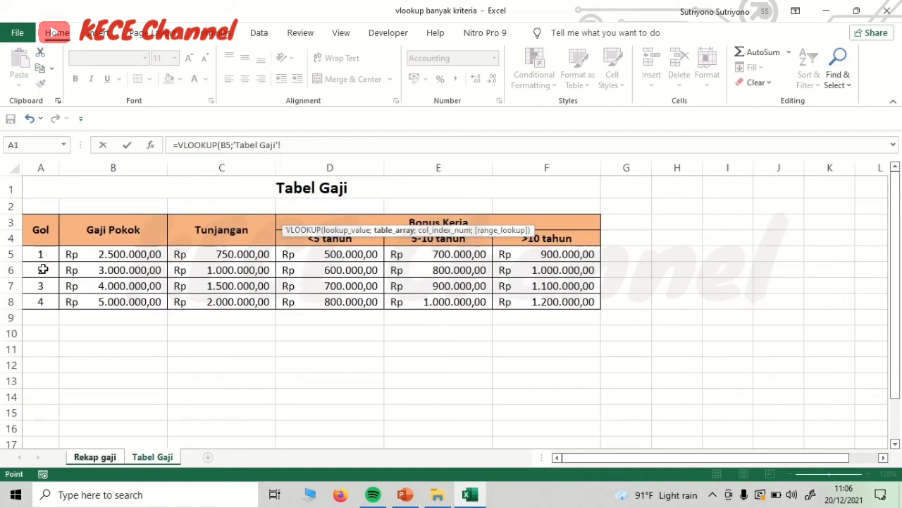
pyautogui.moveTo(37, 256); pyautogui.dragTo(575, 303)
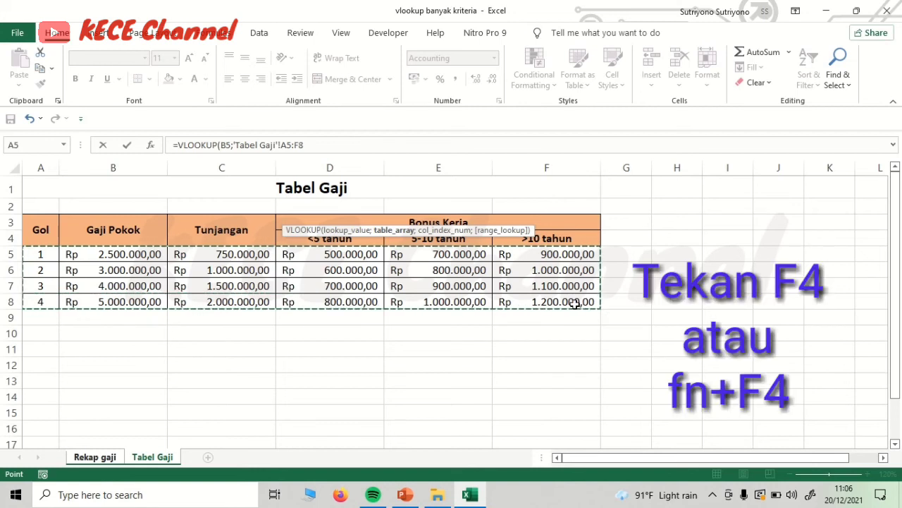
pyautogui.press('F4')
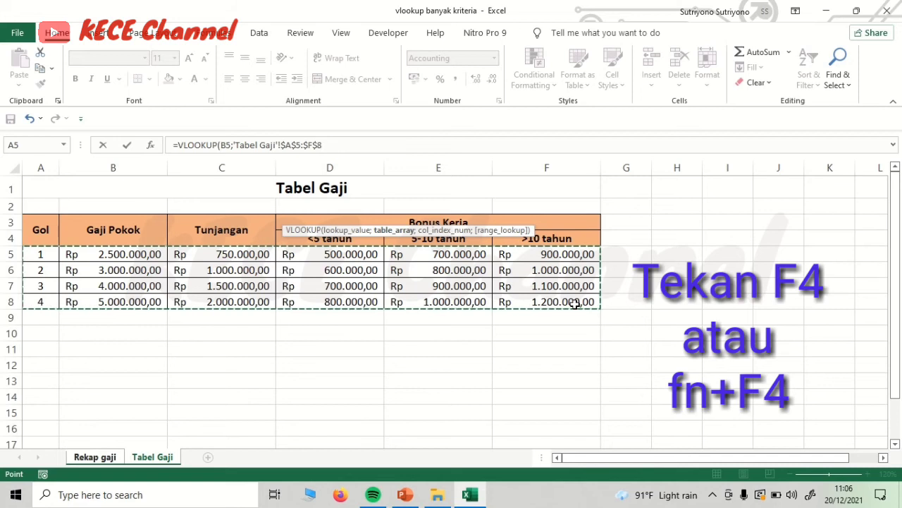
# Complete the Tunjangan VLOOKUP with column index 3 and range lookup 0, and enter the formula
pyautogui.click(328, 145)
pyautogui.write(';3')
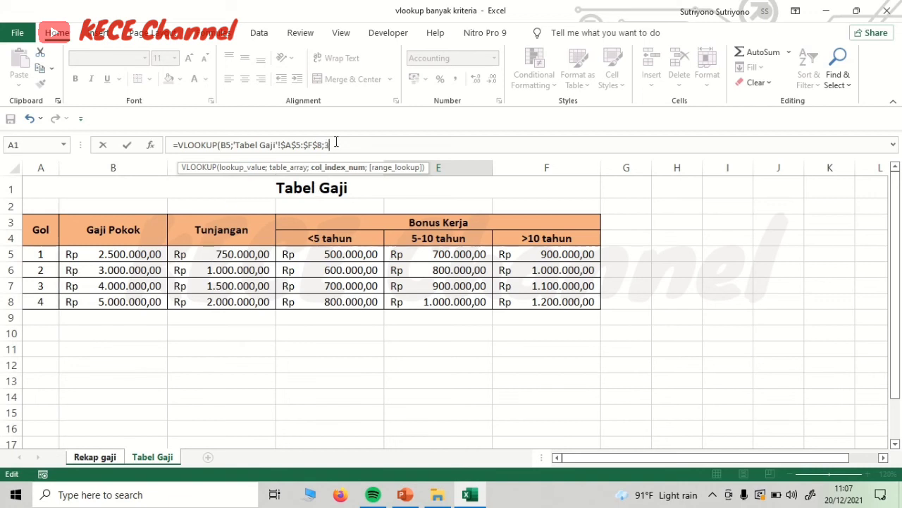
pyautogui.write(';')
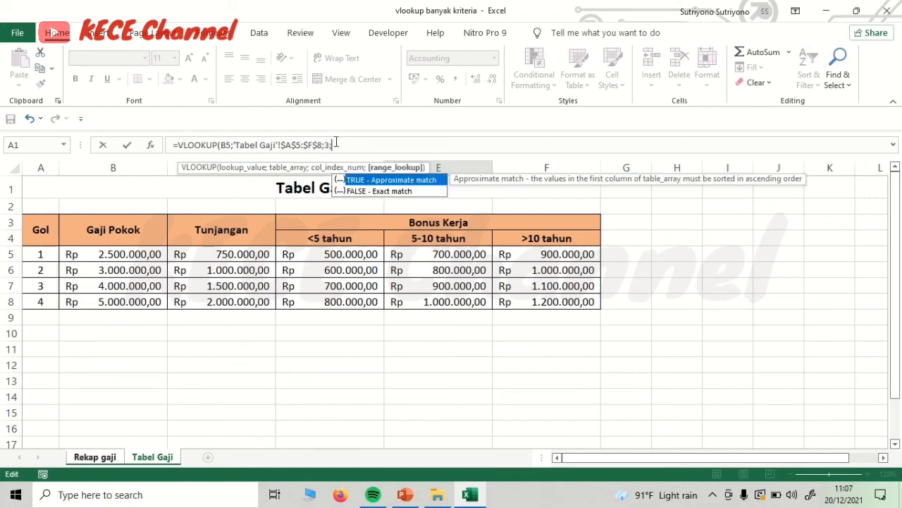
pyautogui.click(375, 191)
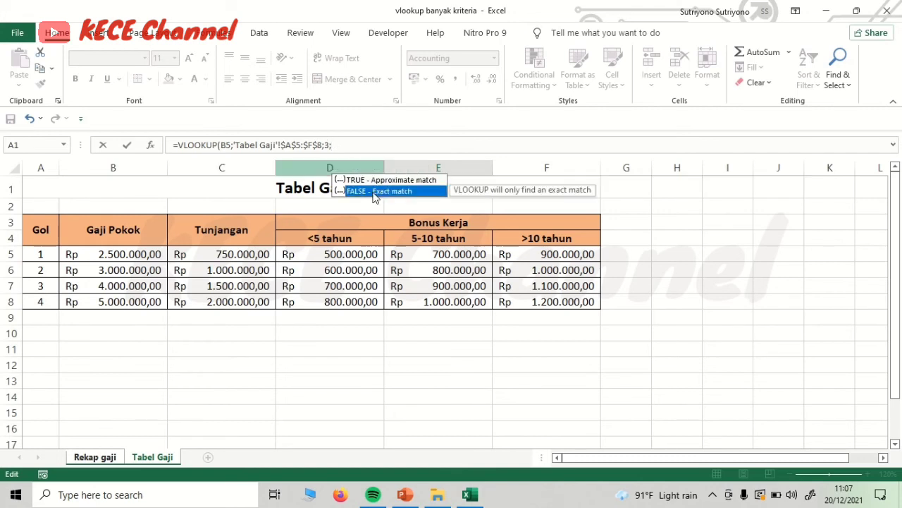
pyautogui.click(349, 145)
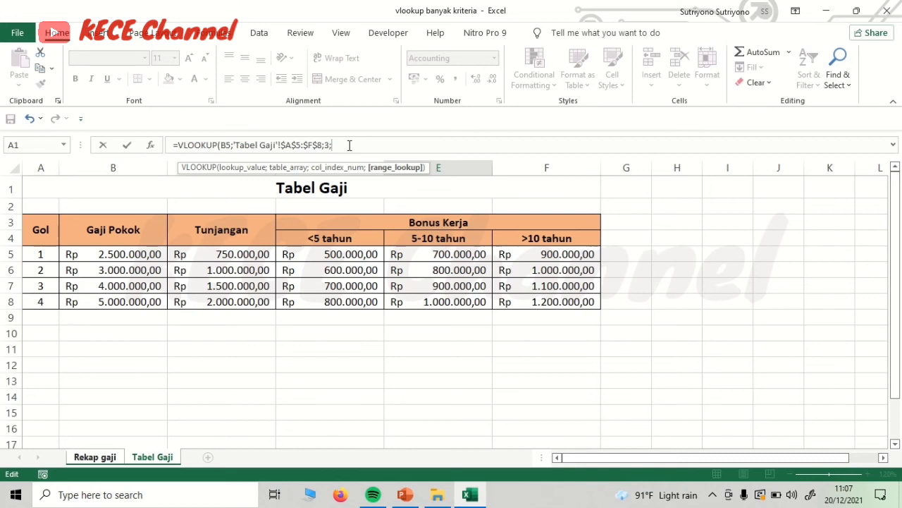
pyautogui.write('0')
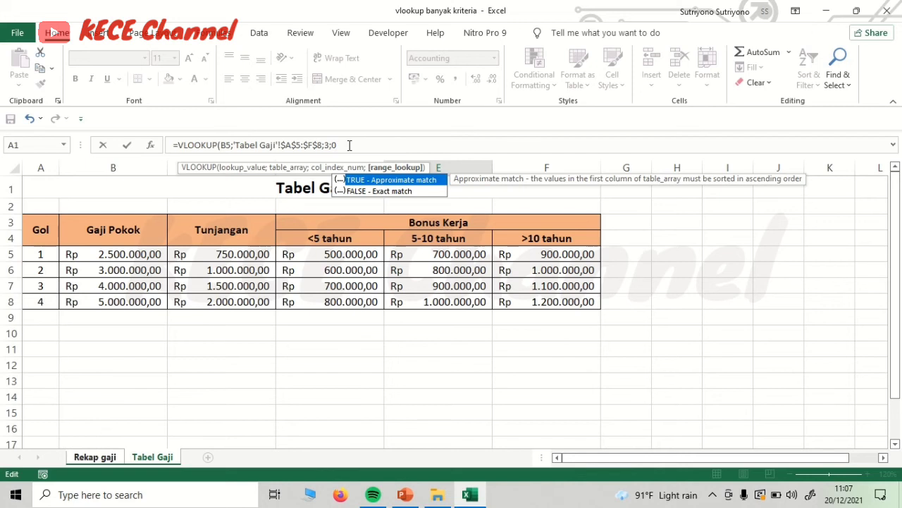
pyautogui.write(')')
pyautogui.press('Return')
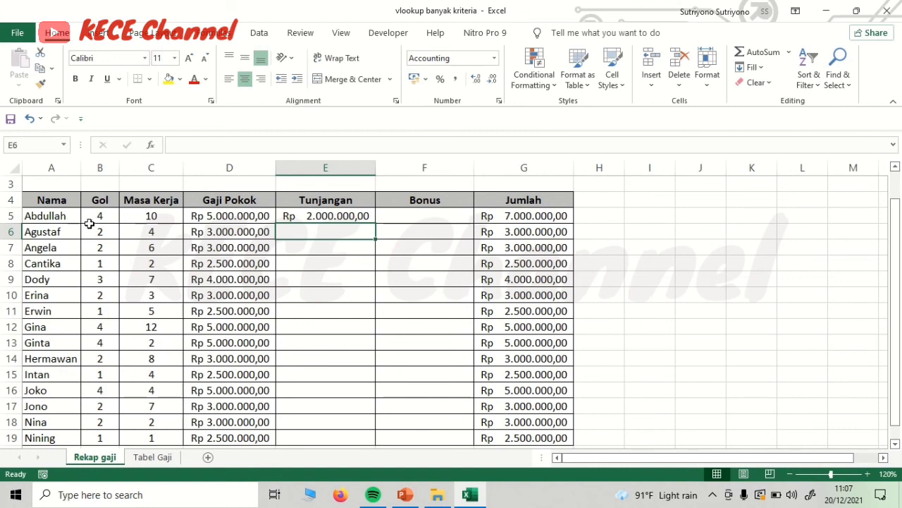
# Compare the E5 result with the Tabel Gaji sheet, and fill the Tunjangan formula down through E19
pyautogui.click(153, 457)
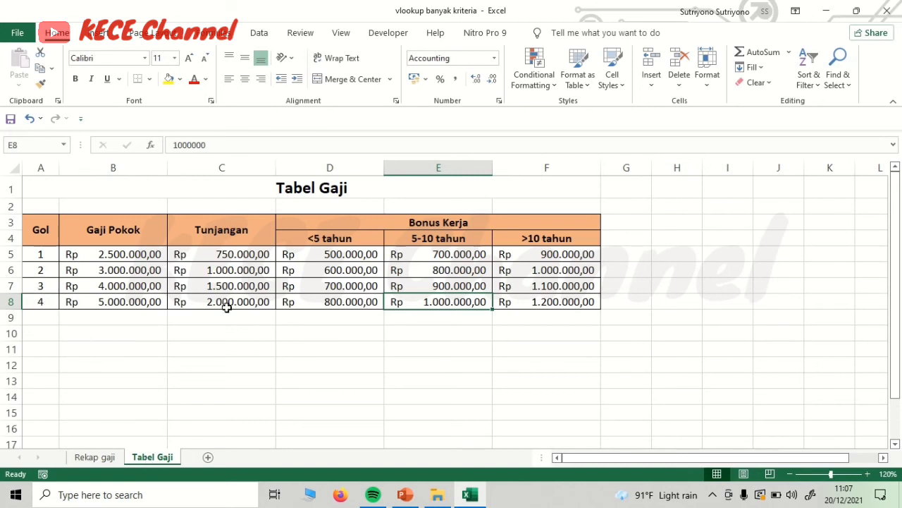
pyautogui.click(107, 457)
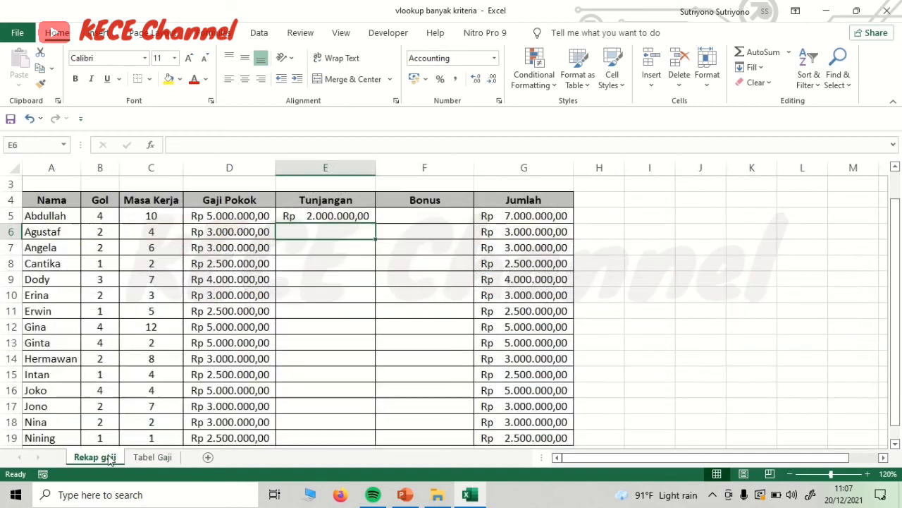
pyautogui.click(353, 215)
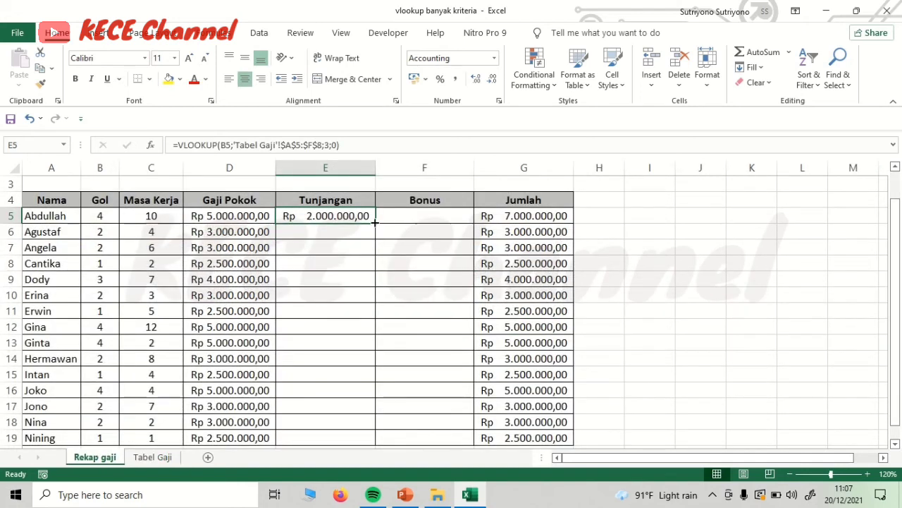
pyautogui.moveTo(375, 222); pyautogui.dragTo(372, 441)
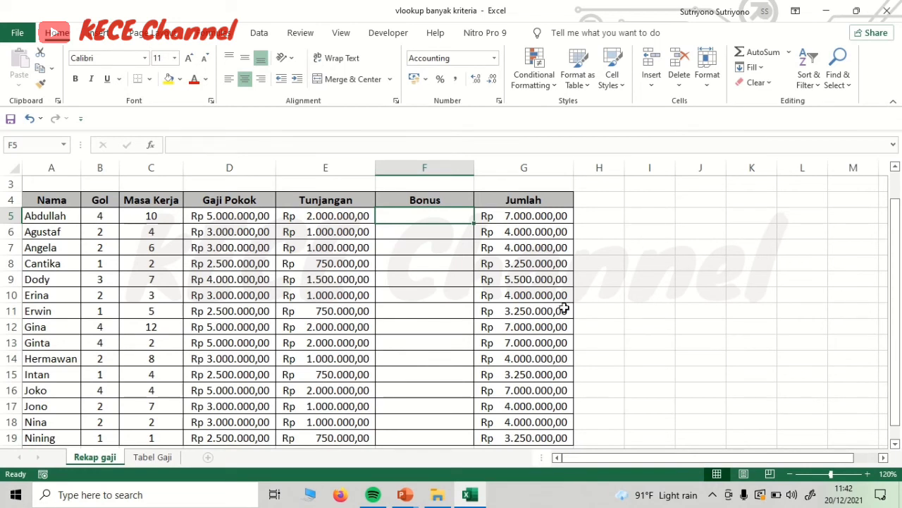
# Start a VLOOKUP formula in F5 under Bonus with B5 as the lookup value
pyautogui.doubleClick(407, 216)
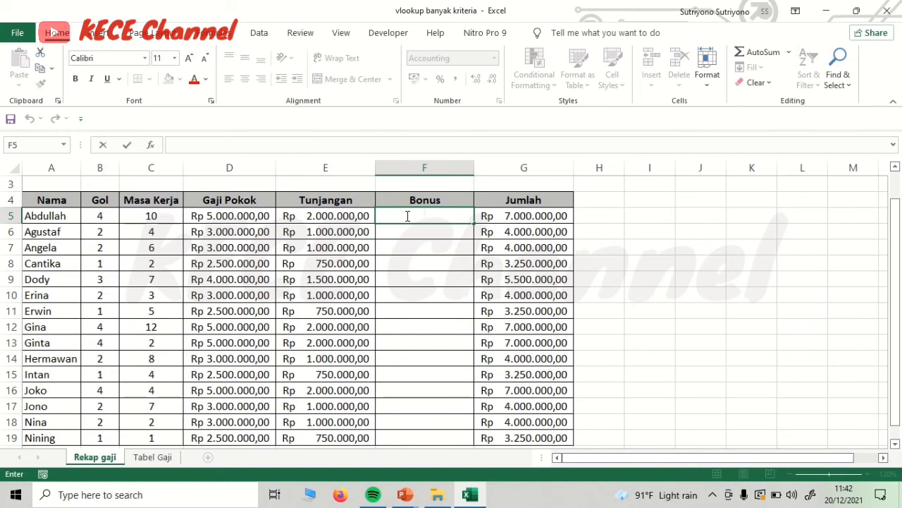
pyautogui.write('=')
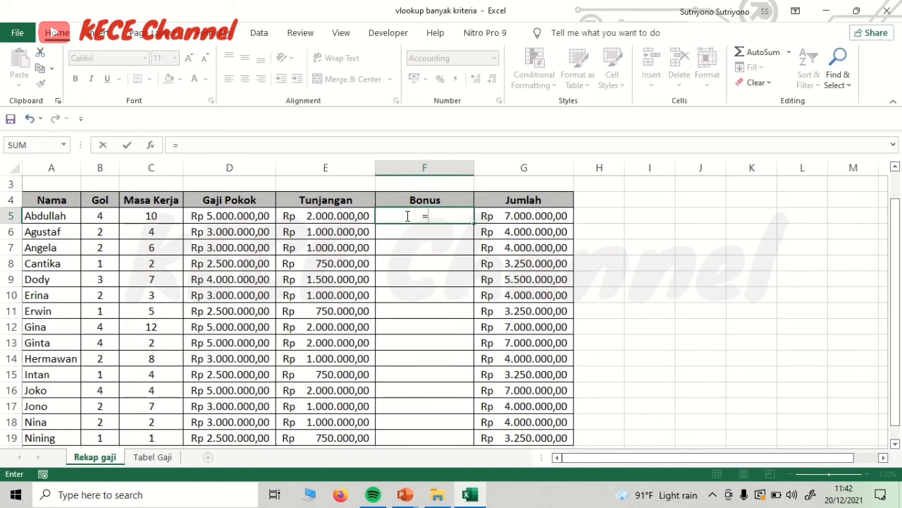
pyautogui.write('Vlook')
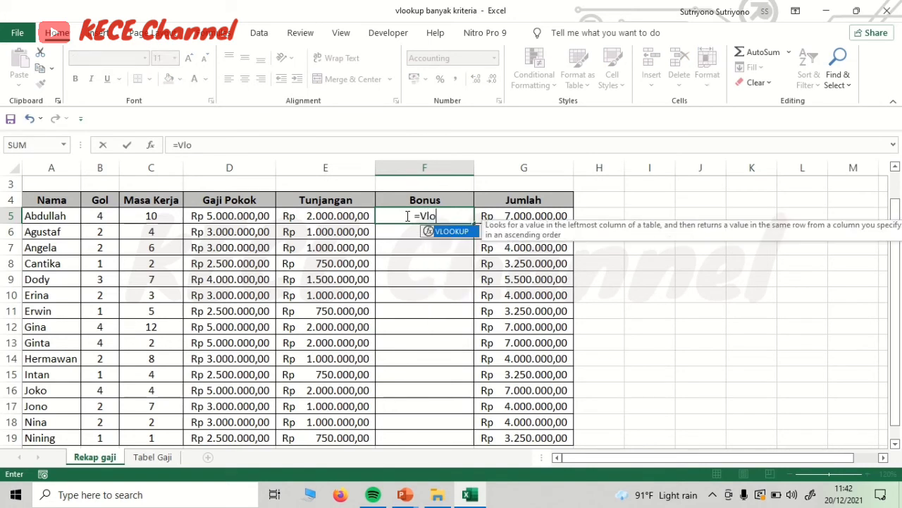
pyautogui.doubleClick(446, 233)
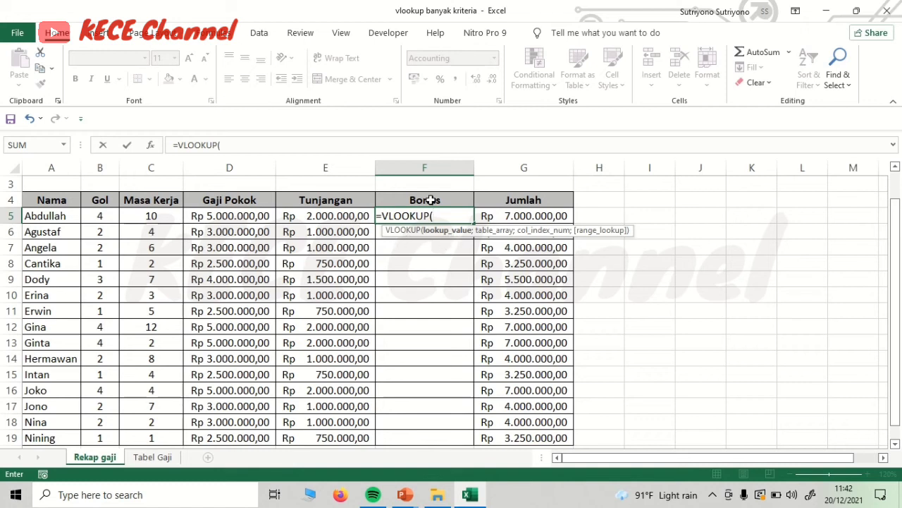
pyautogui.click(93, 217)
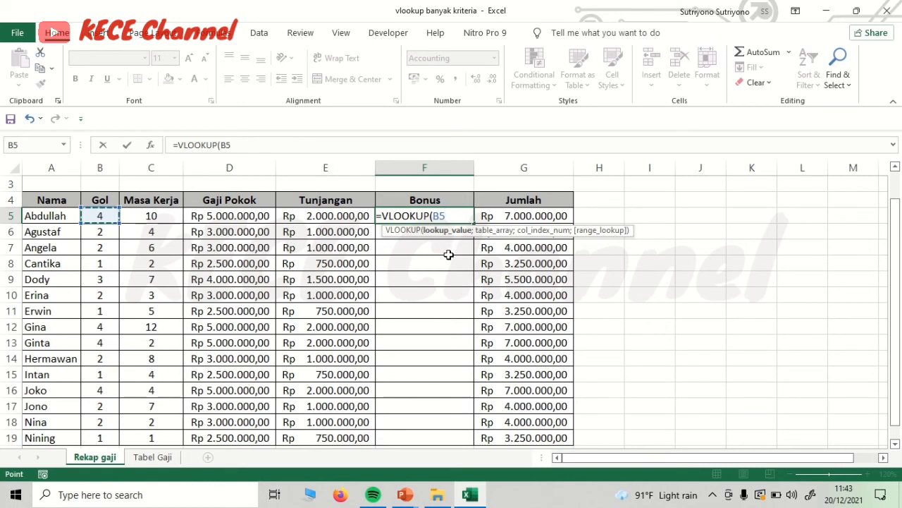
pyautogui.press('F8')
pyautogui.press('BackSpace')
pyautogui.press('BackSpace')
pyautogui.write(';')
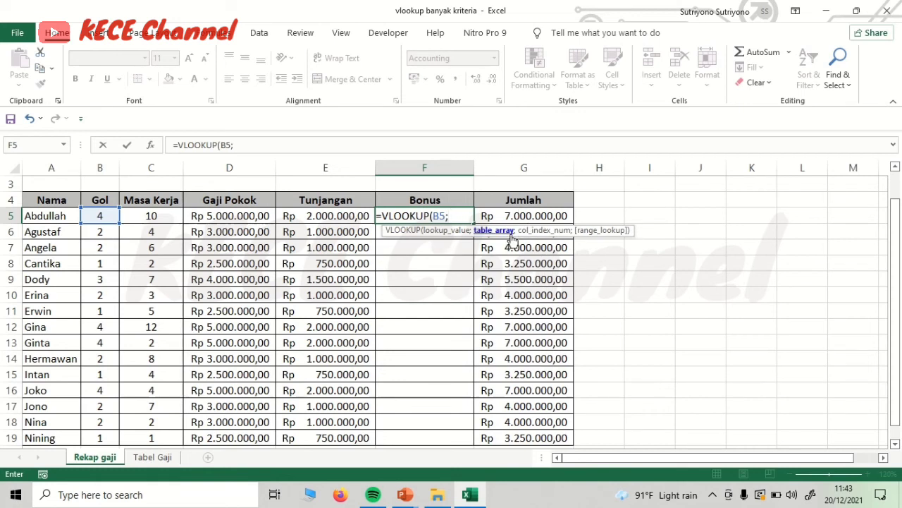
# Set the Bonus formula's table array to A5:F8 on the Tabel Gaji sheet as an absolute range
pyautogui.click(153, 458)
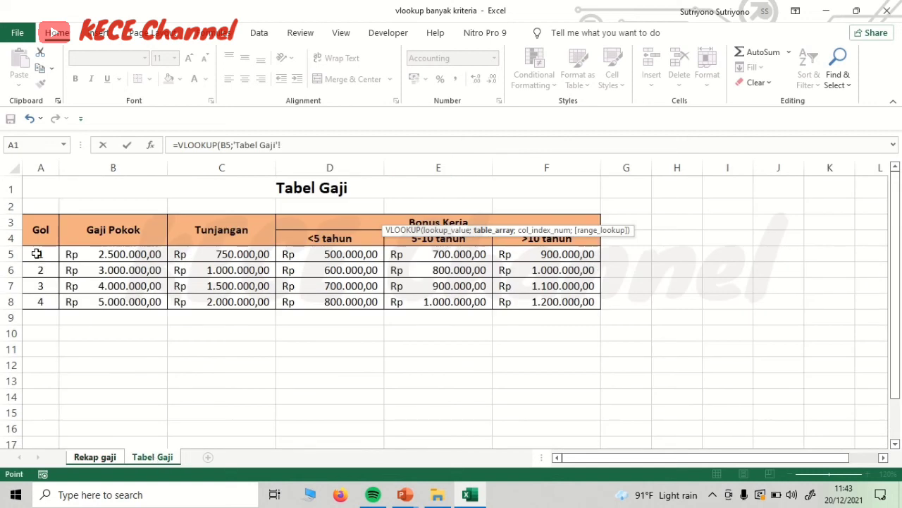
pyautogui.moveTo(37, 254); pyautogui.dragTo(590, 308)
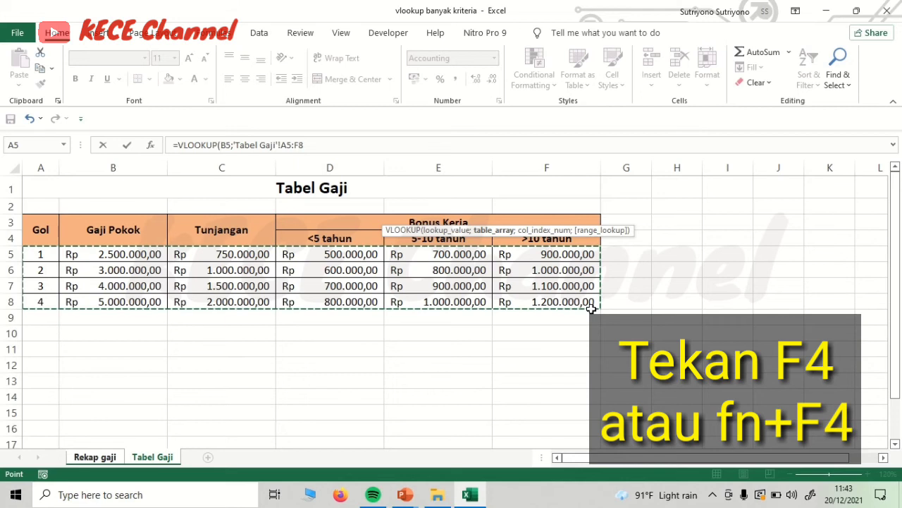
pyautogui.press('F4')
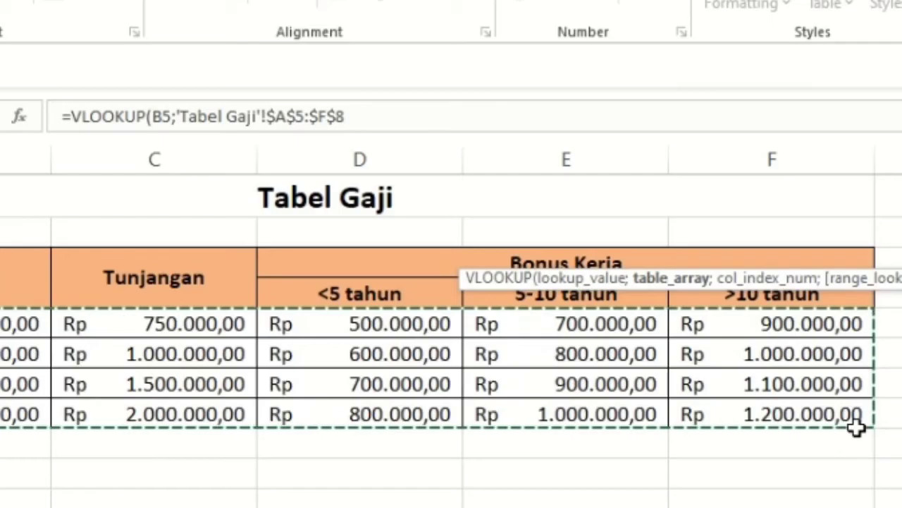
# Open a nested IF function as the column index argument of the Bonus VLOOKUP
pyautogui.click(361, 117)
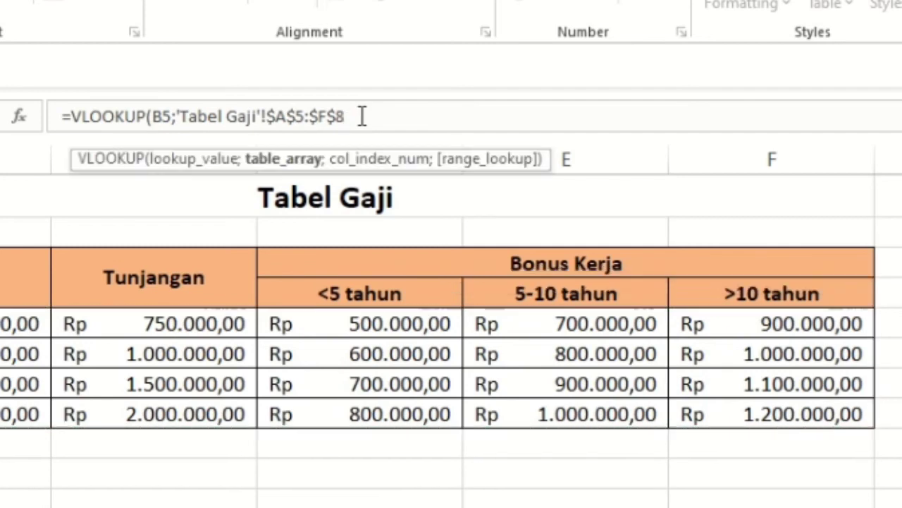
pyautogui.write(';')
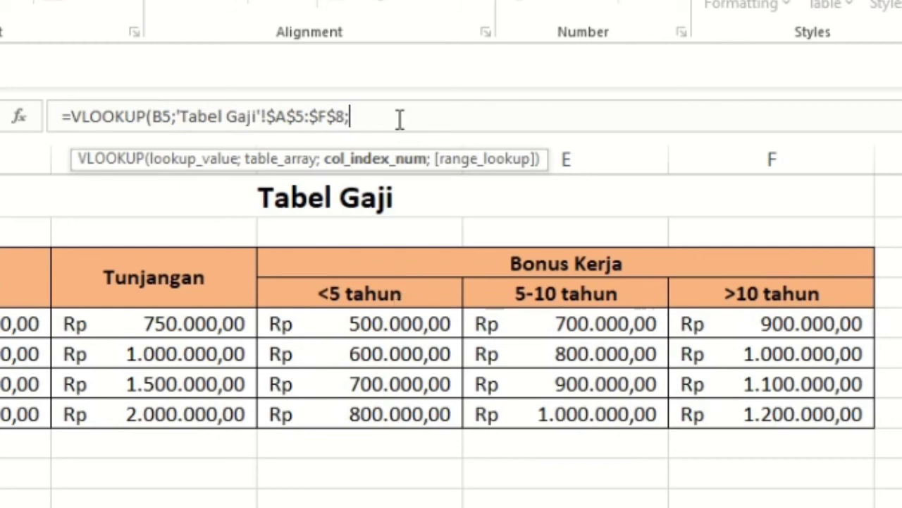
pyautogui.write('IF')
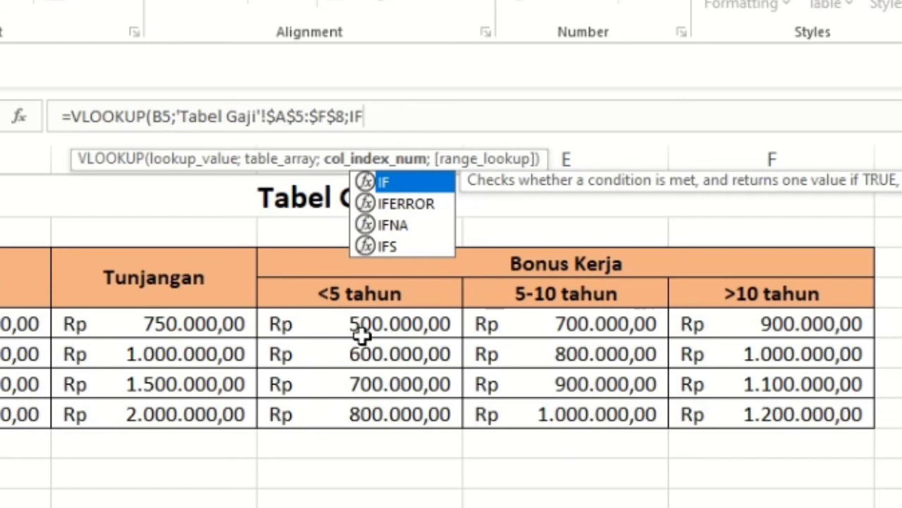
pyautogui.write('(')
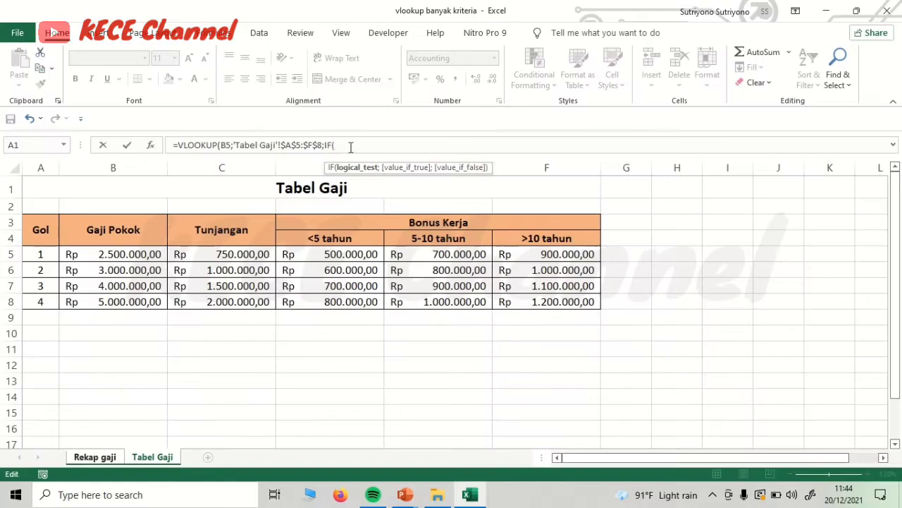
# Set the first IF's test to C5<5 with column index 4 if true, and open a second IF as its false argument
pyautogui.click(108, 459)
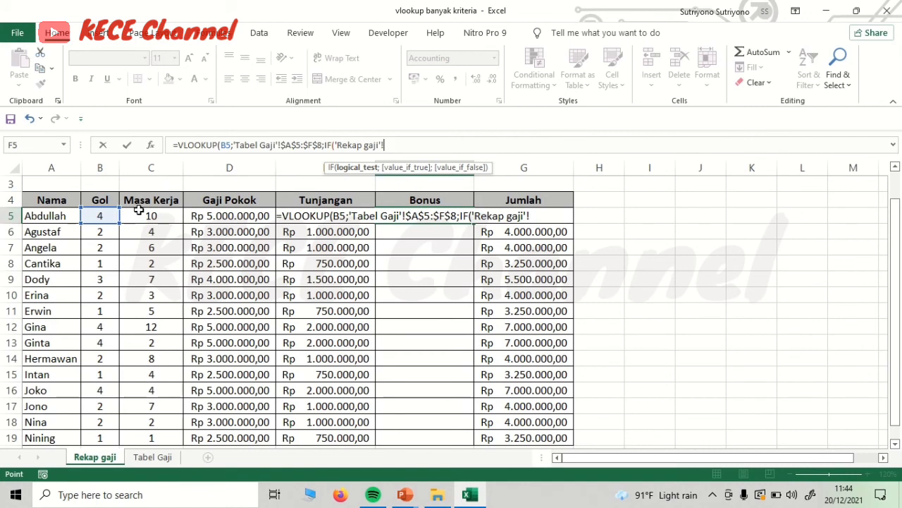
pyautogui.click(148, 167)
pyautogui.click(152, 457)
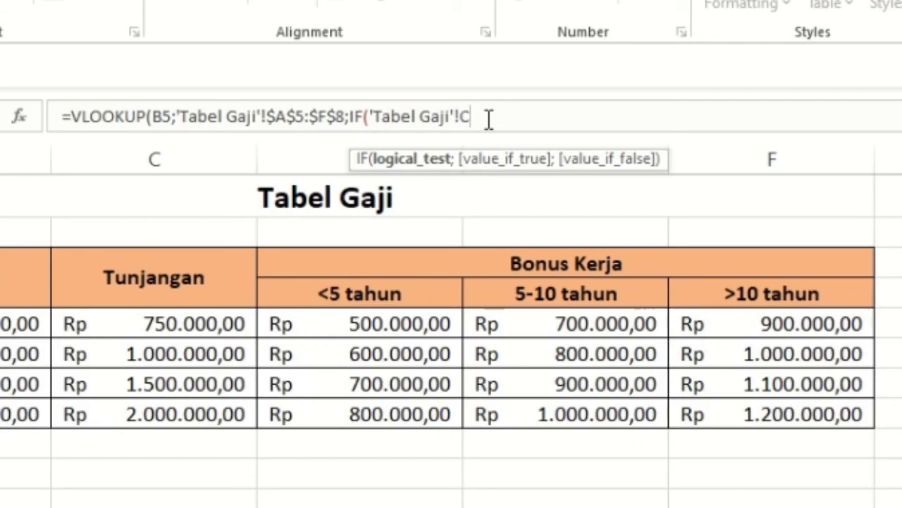
pyautogui.write('5')
pyautogui.press('BackSpace')
pyautogui.press('BackSpace')
pyautogui.press('BackSpace')
pyautogui.press('BackSpace')
pyautogui.press('BackSpace')
pyautogui.press('BackSpace')
pyautogui.press('BackSpace')
pyautogui.press('BackSpace')
pyautogui.press('BackSpace')
pyautogui.press('BackSpace')
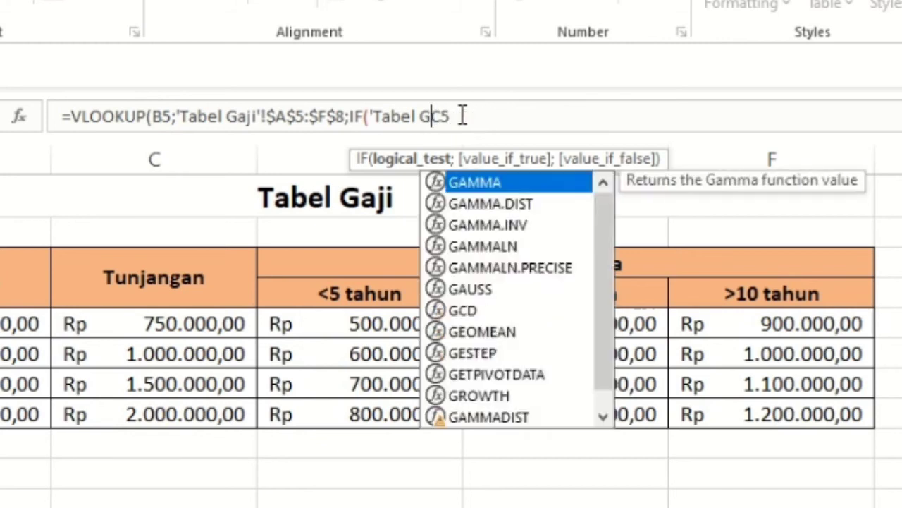
pyautogui.press('BackSpace')
pyautogui.press('BackSpace')
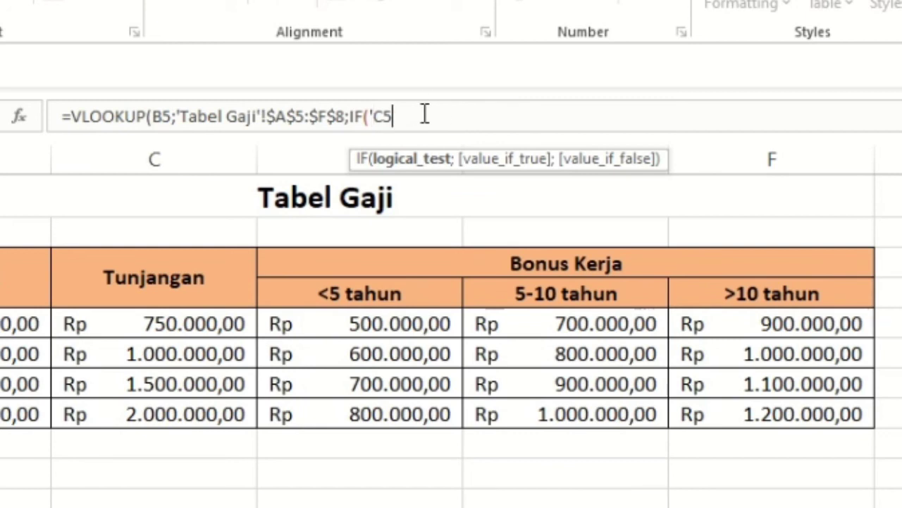
pyautogui.press('Left')
pyautogui.press('Left')
pyautogui.press('BackSpace')
pyautogui.write('<5;')
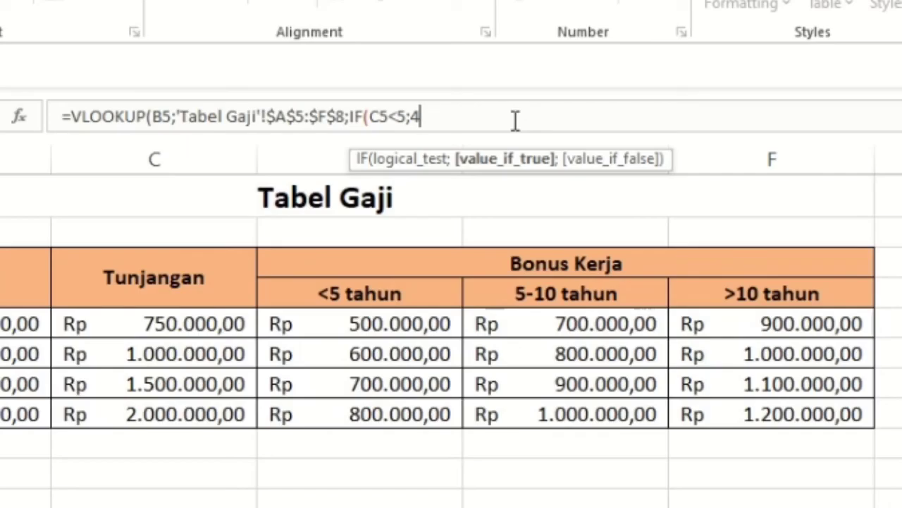
pyautogui.write(';')
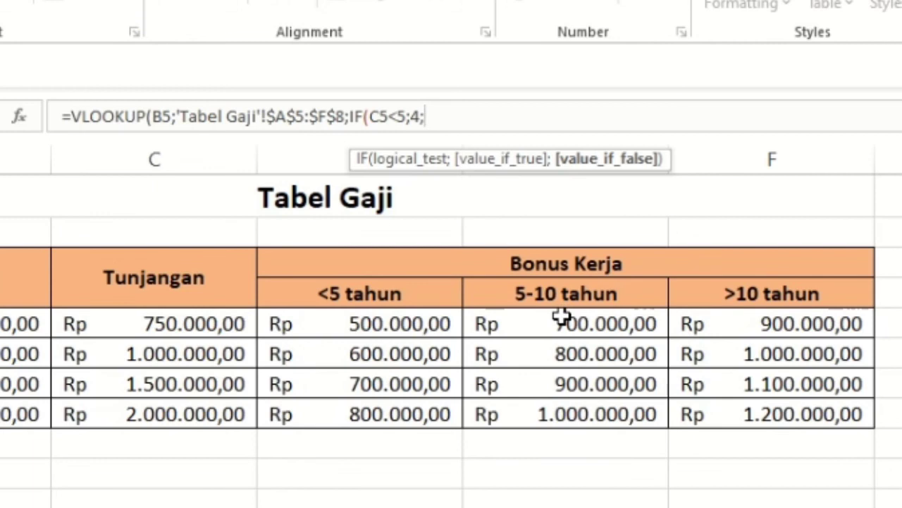
pyautogui.write('IF(')
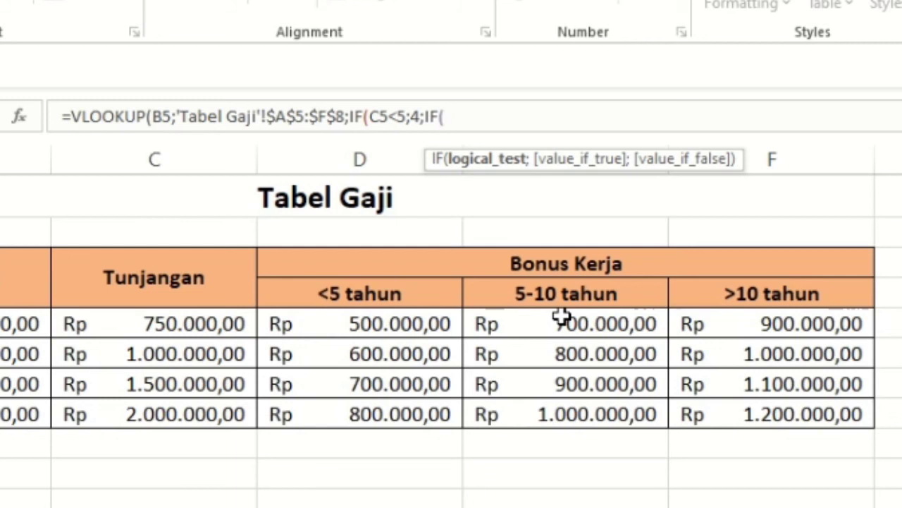
pyautogui.write('C5>=5;')
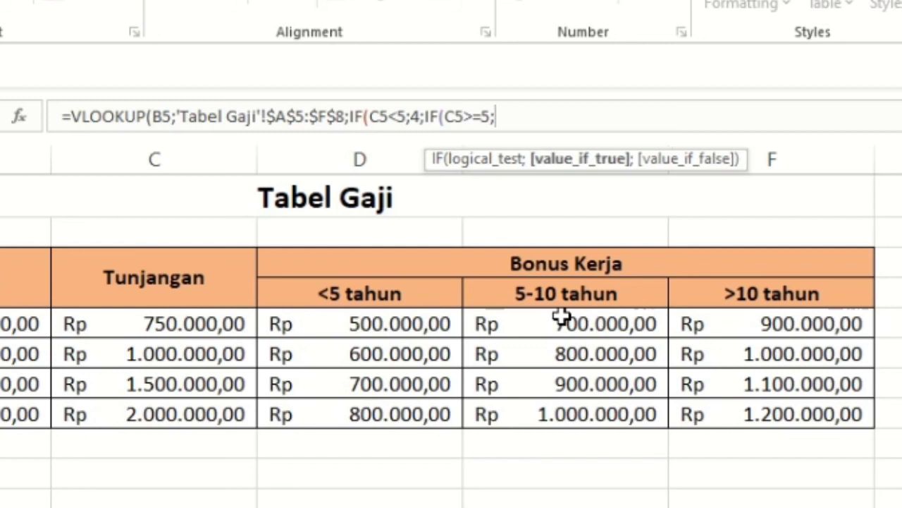
pyautogui.write('C5<=')
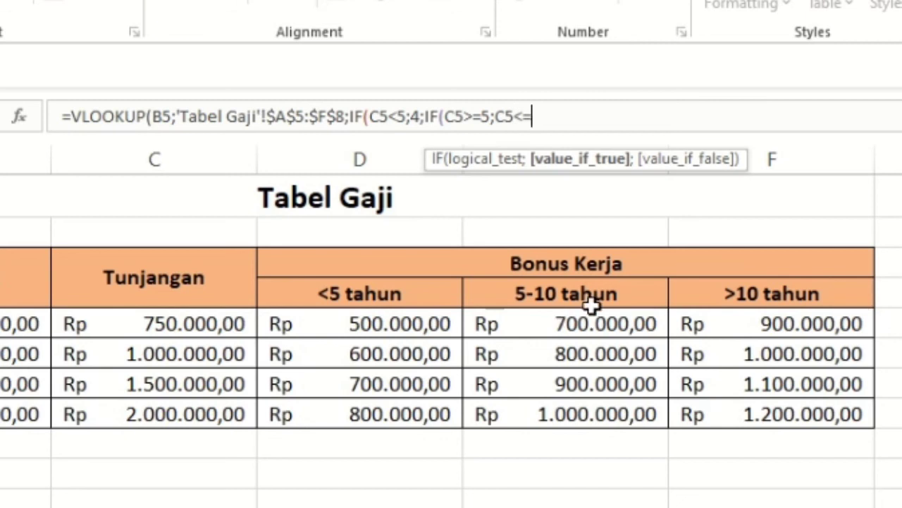
pyautogui.write('10)')
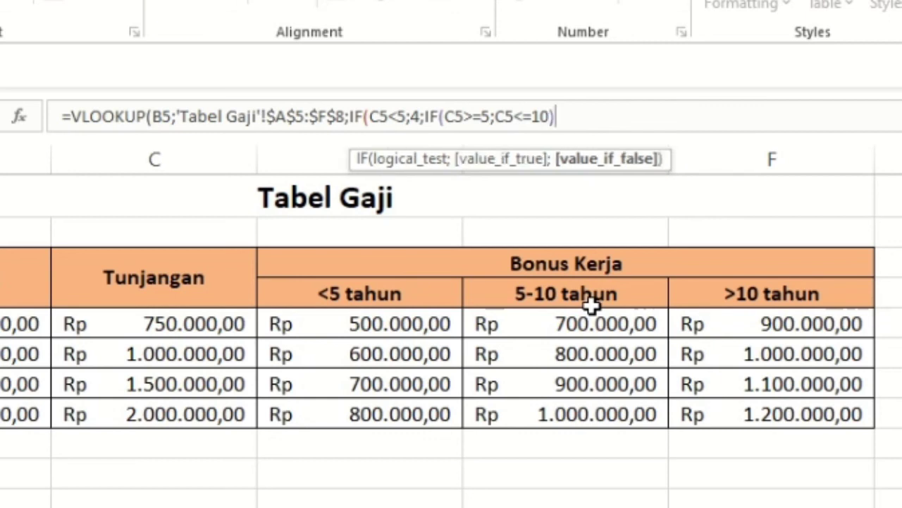
pyautogui.write(';')
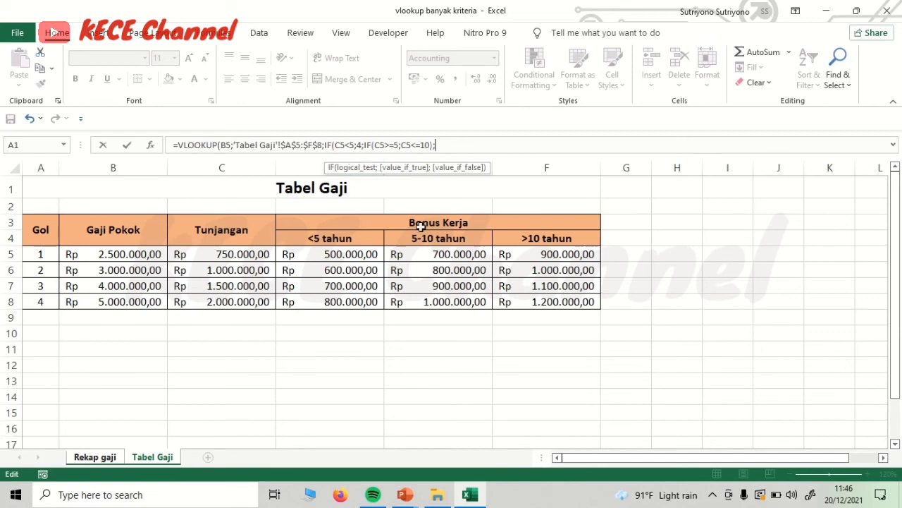
pyautogui.write('5')
pyautogui.write(';')
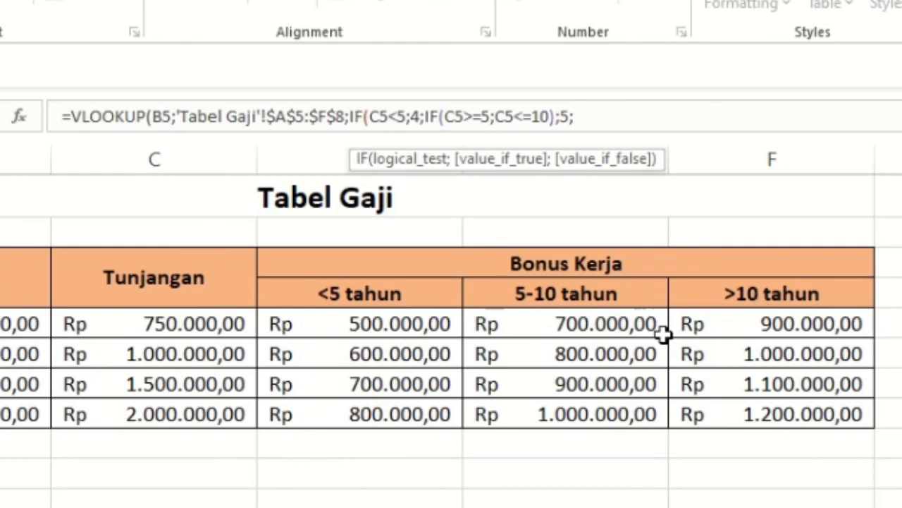
pyautogui.write('IF')
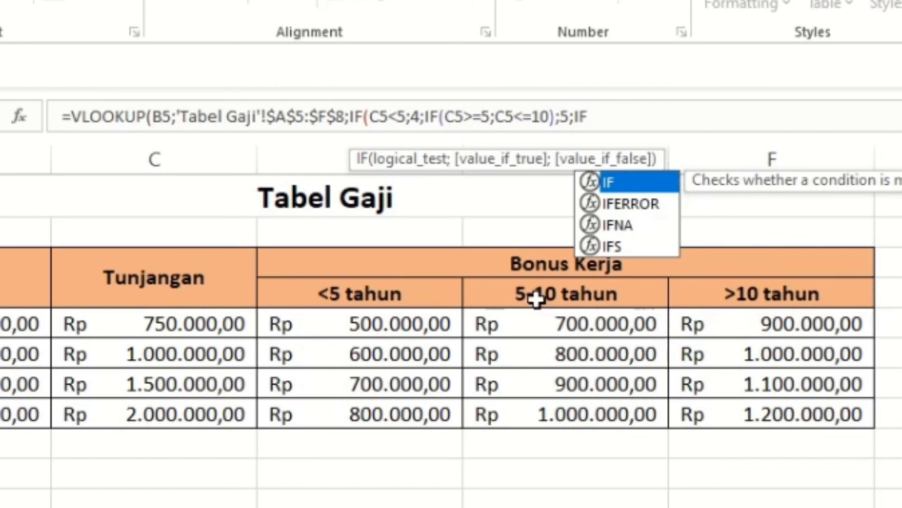
pyautogui.click(446, 116)
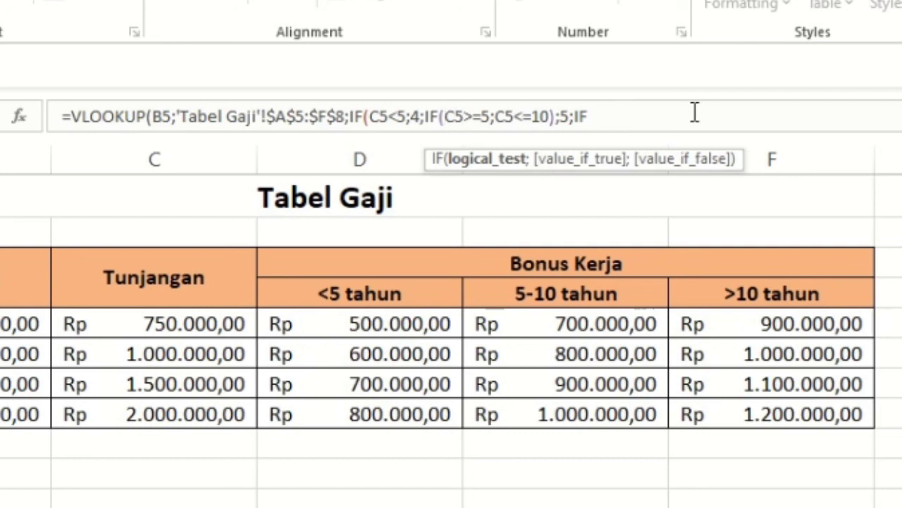
pyautogui.click(643, 124)
pyautogui.press('BackSpace')
pyautogui.press('BackSpace')
pyautogui.press('BackSpace')
pyautogui.press('BackSpace')
pyautogui.press('BackSpace')
pyautogui.press('BackSpace')
pyautogui.press('BackSpace')
pyautogui.press('BackSpace')
pyautogui.press('BackSpace')
pyautogui.press('BackSpace')
pyautogui.press('BackSpace')
pyautogui.press('BackSpace')
pyautogui.press('BackSpace')
pyautogui.press('BackSpace')
pyautogui.press('BackSpace')
pyautogui.press('BackSpace')
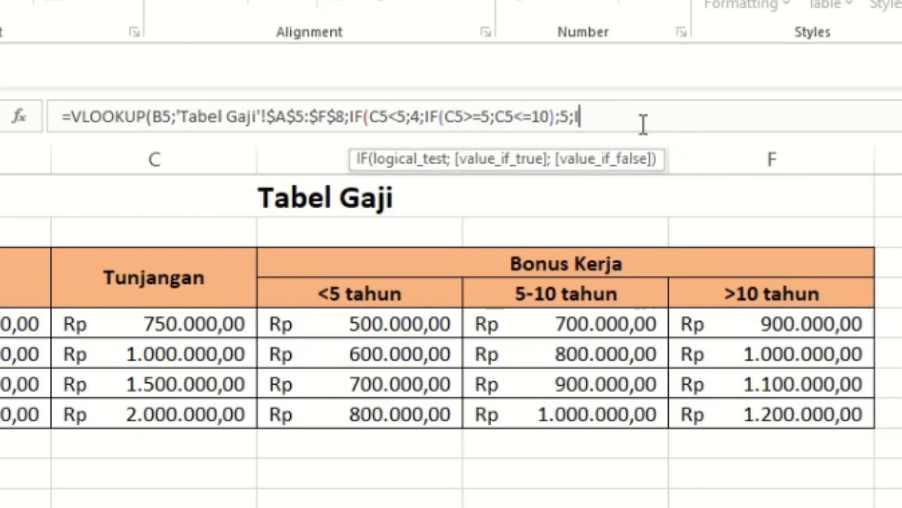
pyautogui.press('BackSpace')
pyautogui.press('BackSpace')
pyautogui.press('BackSpace')
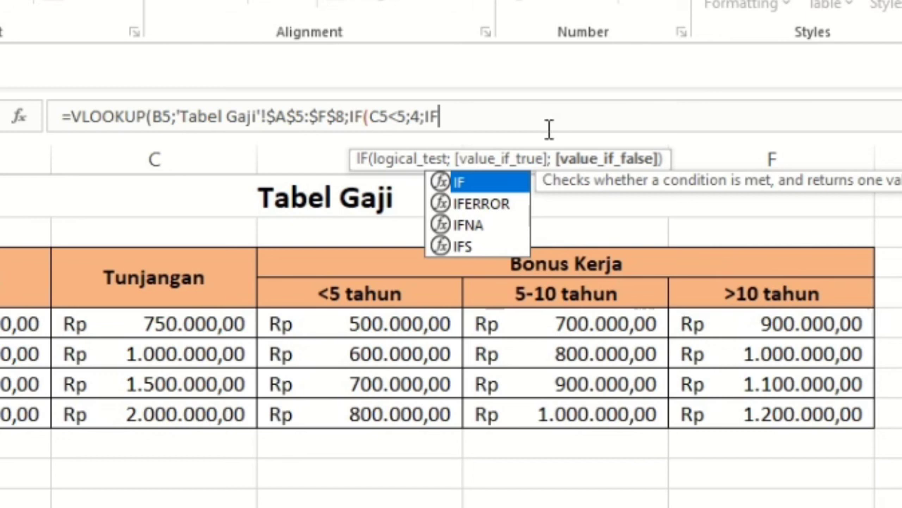
# Give the second IF the condition AND(C5>=5;C5<=10) with column index 5 as its true value
pyautogui.write('(')
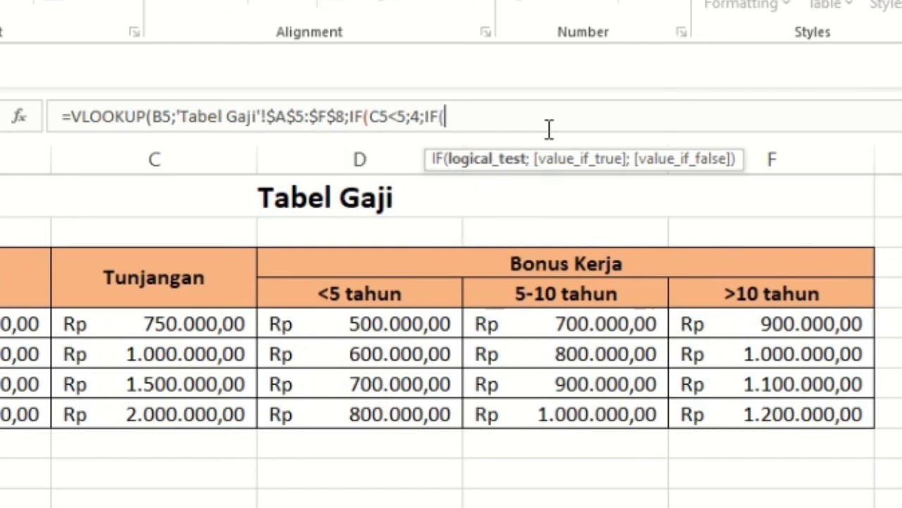
pyautogui.write('AND')
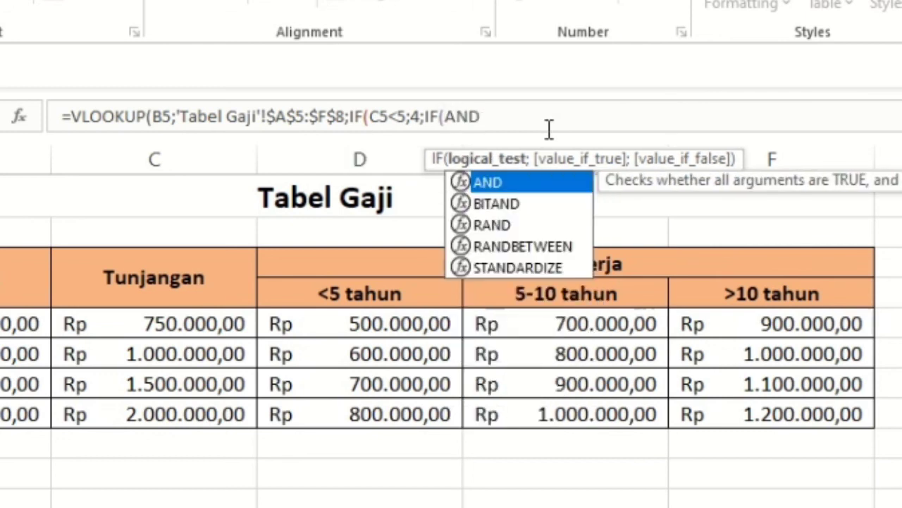
pyautogui.write('(')
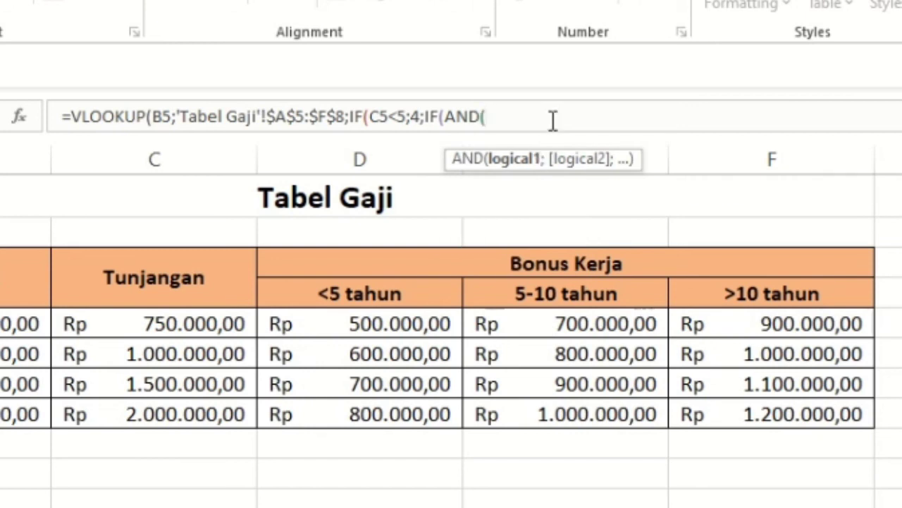
pyautogui.write('C5>=5;')
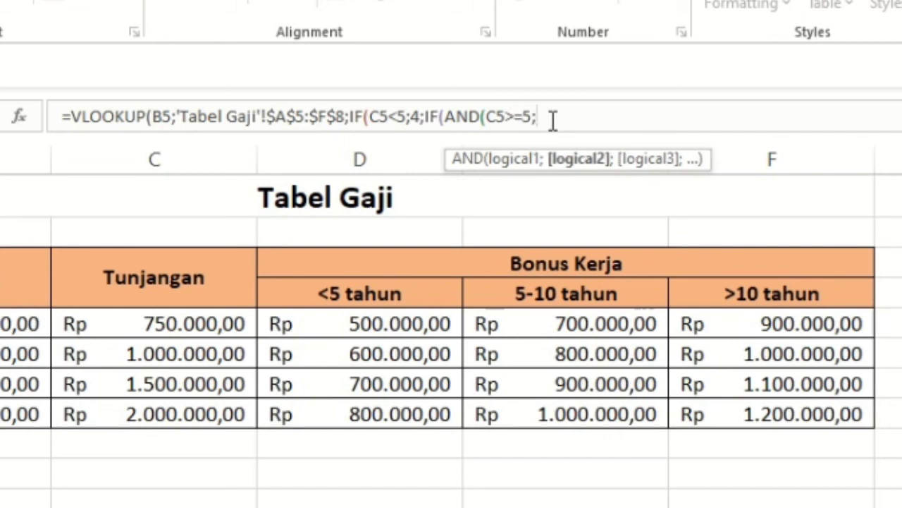
pyautogui.write('C5<=10);')
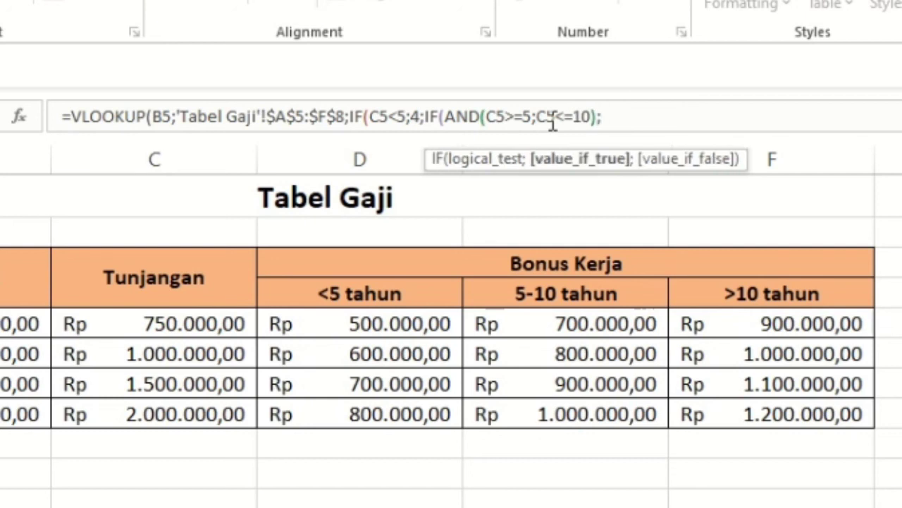
pyautogui.write('5;')
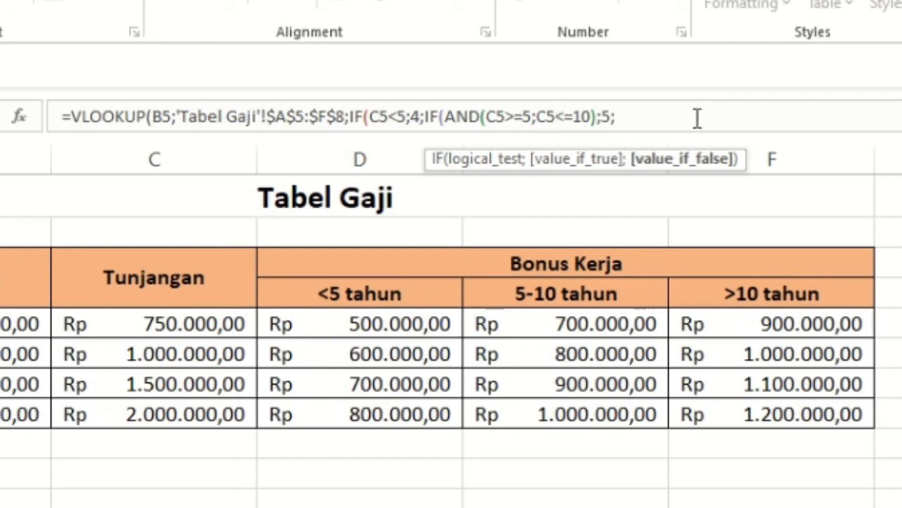
# Nest a third IF that returns column index 6 when C5>10, and enter the completed Bonus formula in F5
pyautogui.write('IF')
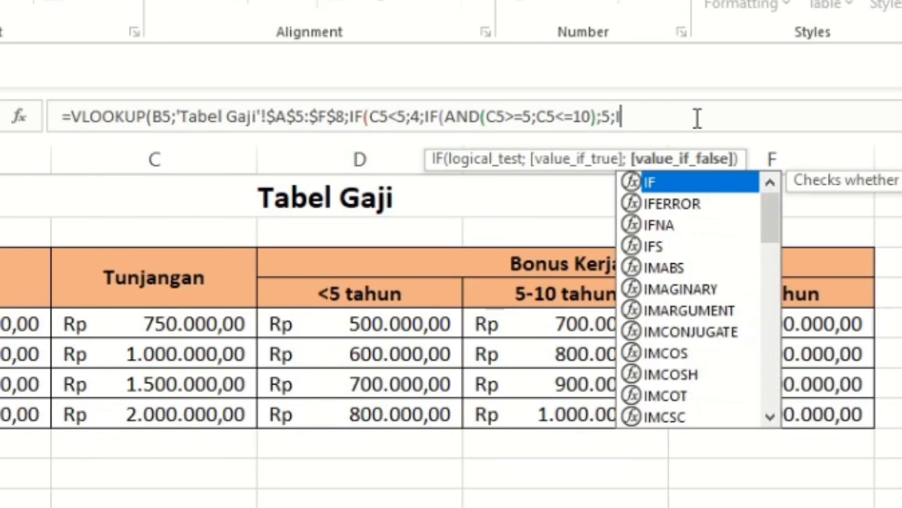
pyautogui.write('(')
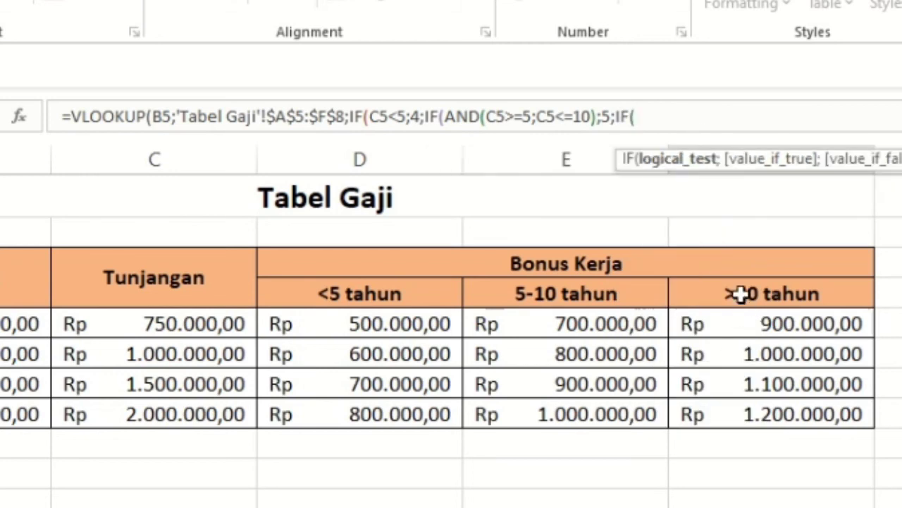
pyautogui.write('C5>10')
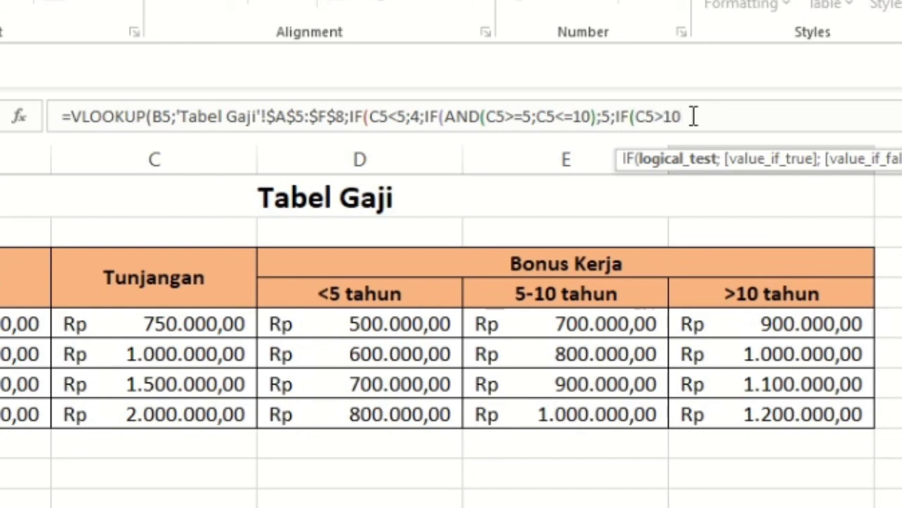
pyautogui.write(';')
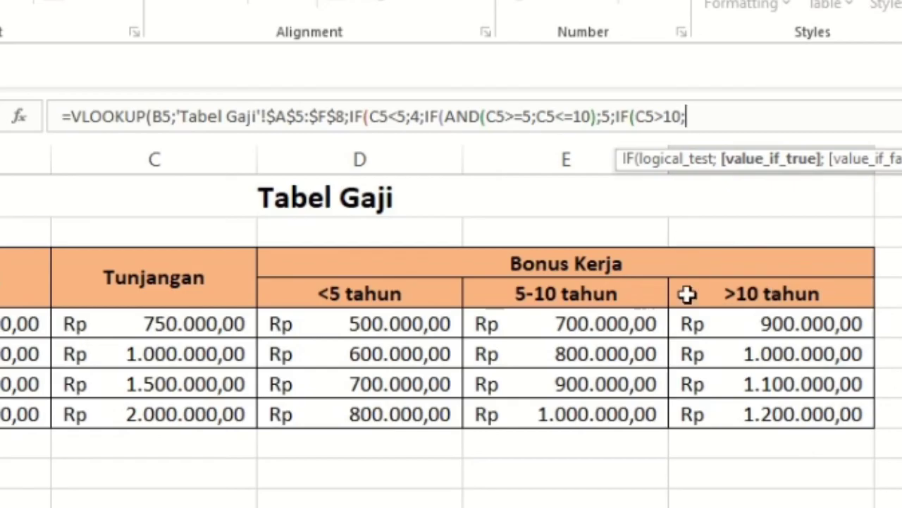
pyautogui.write('6')
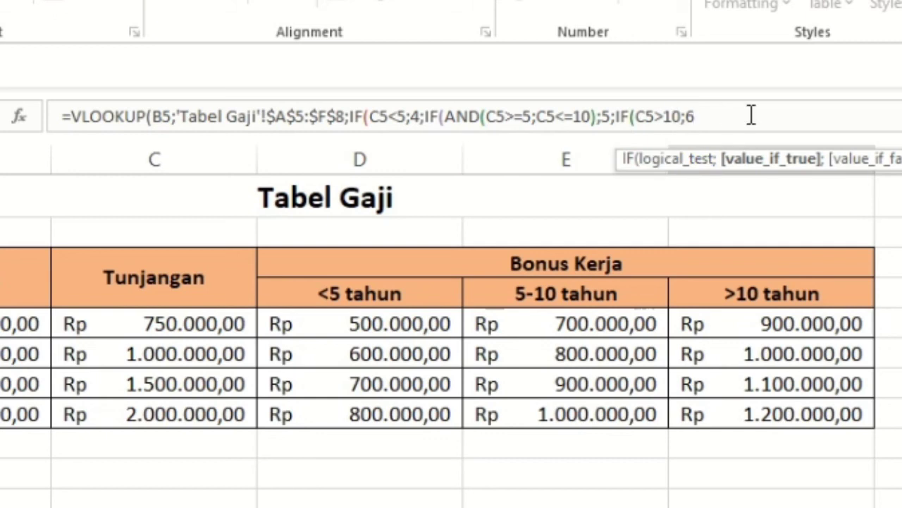
pyautogui.write(')')
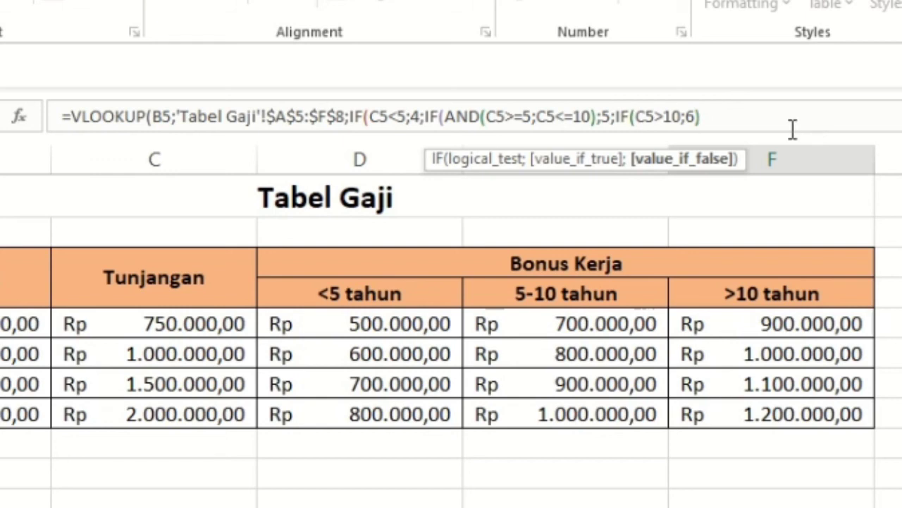
pyautogui.write(')')
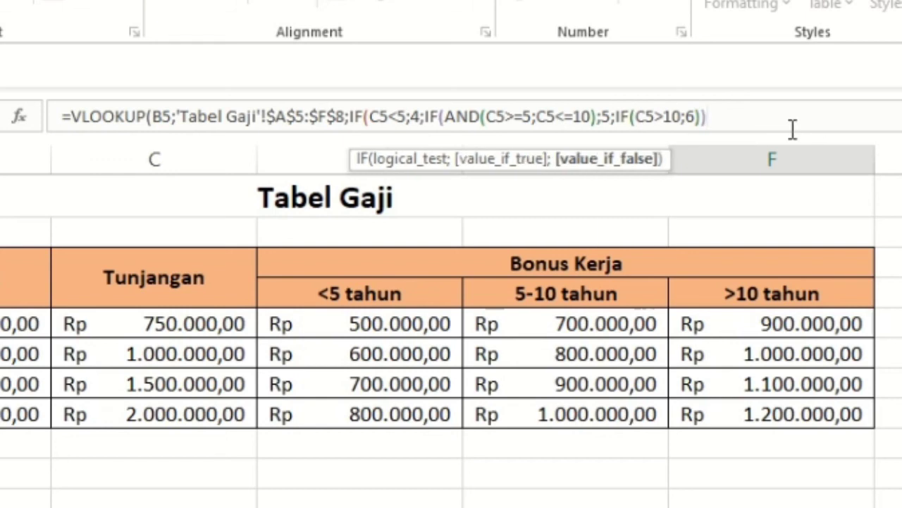
pyautogui.write('))')
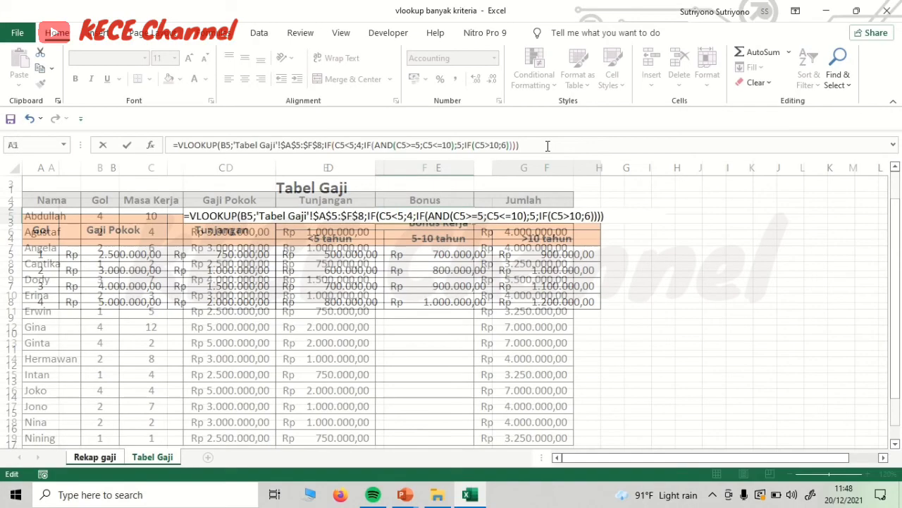
pyautogui.press('Return')
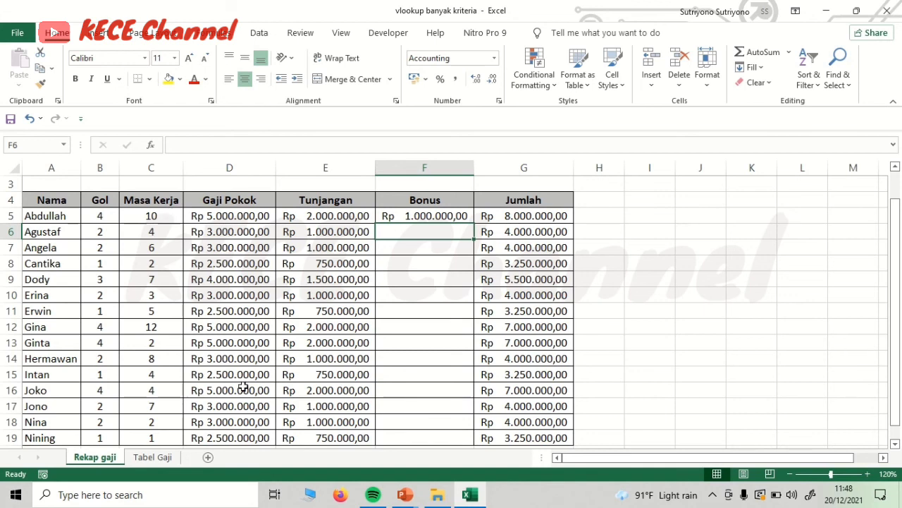
# Compare the F5 bonus with the Bonus Kerja columns on the Tabel Gaji sheet, and open the F5 formula for review
pyautogui.click(168, 457)
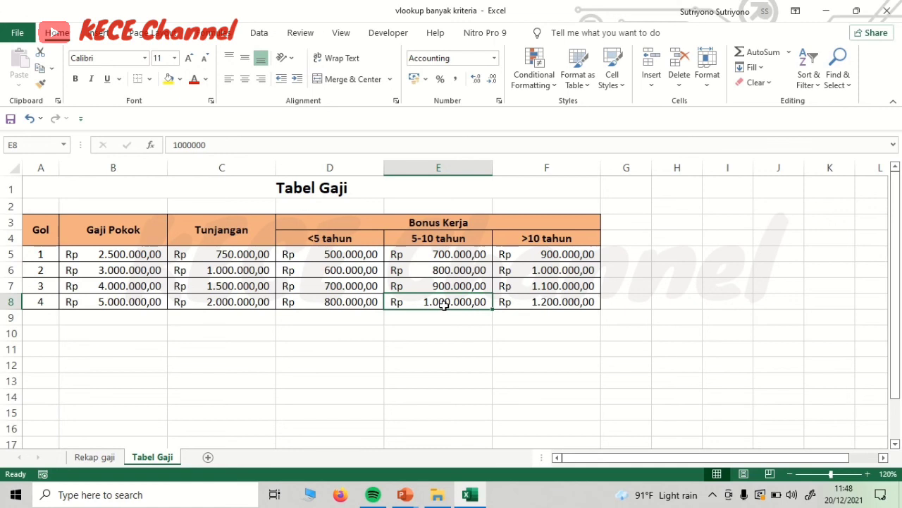
pyautogui.click(96, 457)
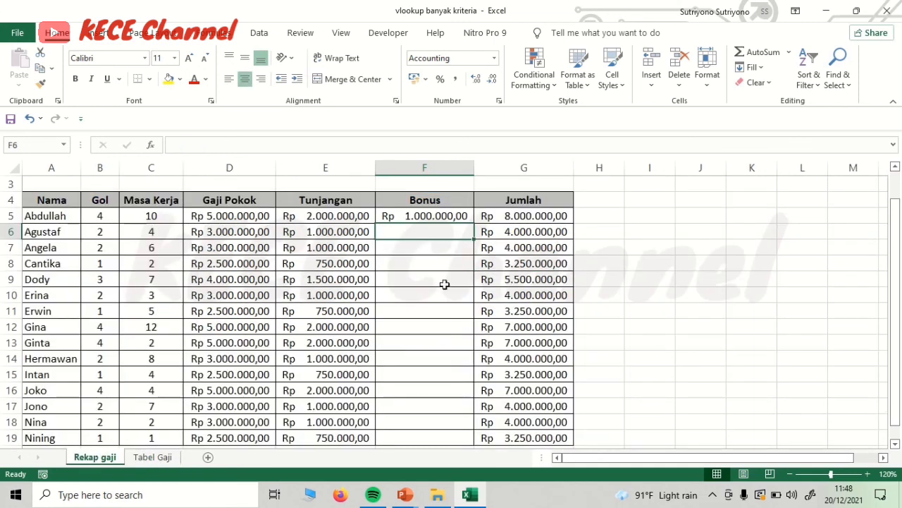
pyautogui.click(436, 244)
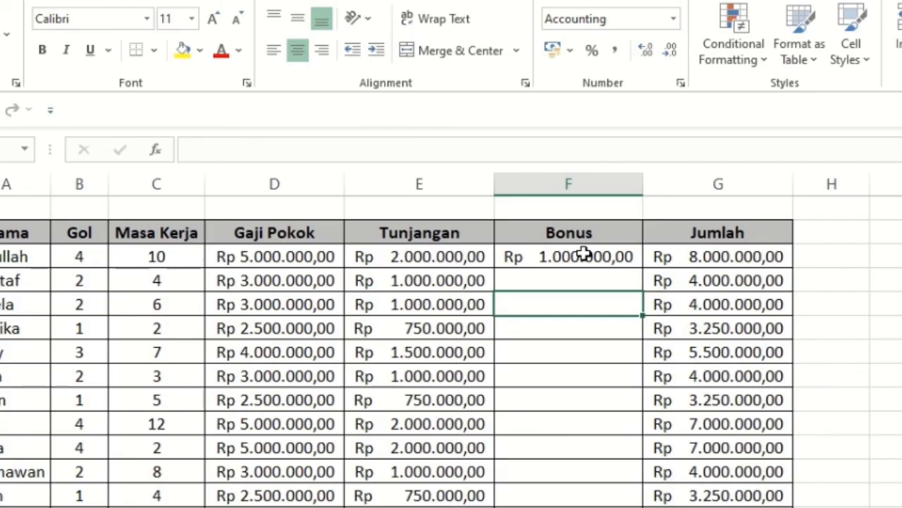
pyautogui.click(435, 214)
pyautogui.doubleClick(583, 256)
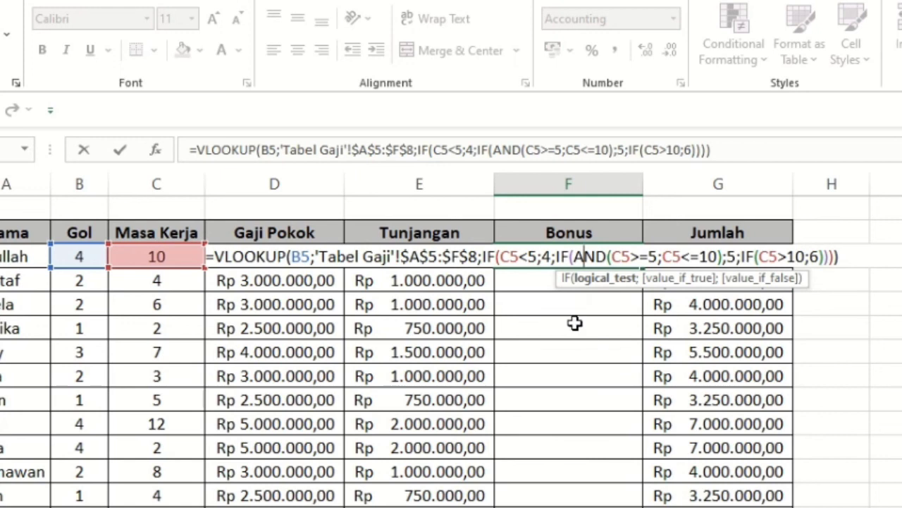
# Close the F5 formula and copy it down the Bonus column from F5 through row 19
pyautogui.click(560, 303)
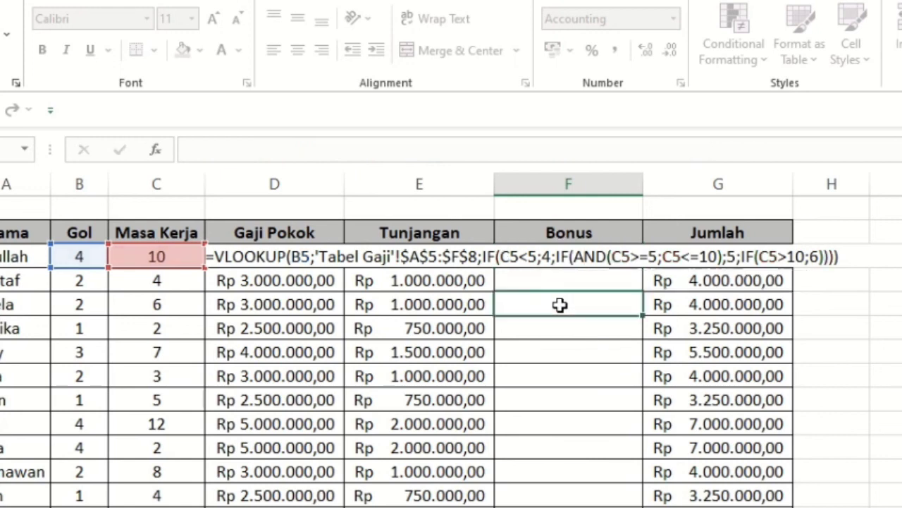
pyautogui.click(564, 258)
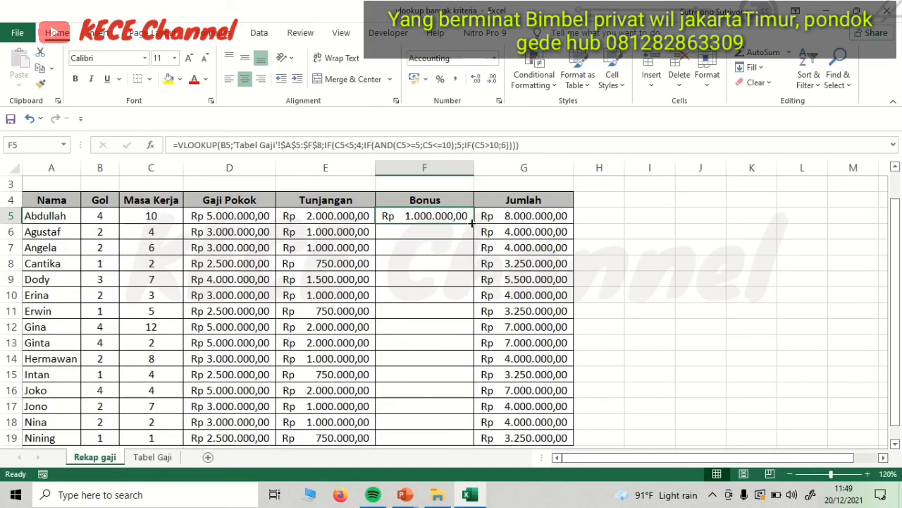
pyautogui.moveTo(472, 223); pyautogui.dragTo(473, 444)
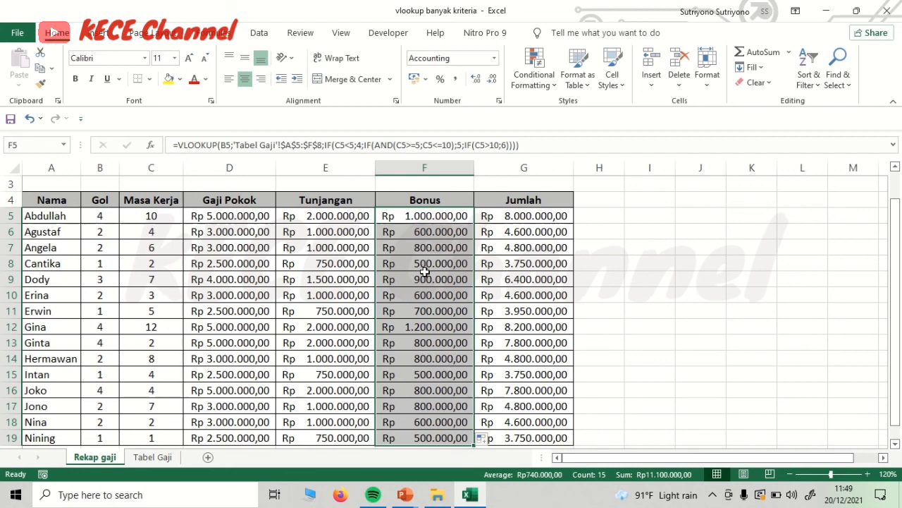
# Check the row 8 bonus by comparing its Gol and Masa Kerja with the <5 tahun column on Tabel Gaji, and return to Rekap gaji
pyautogui.click(93, 263)
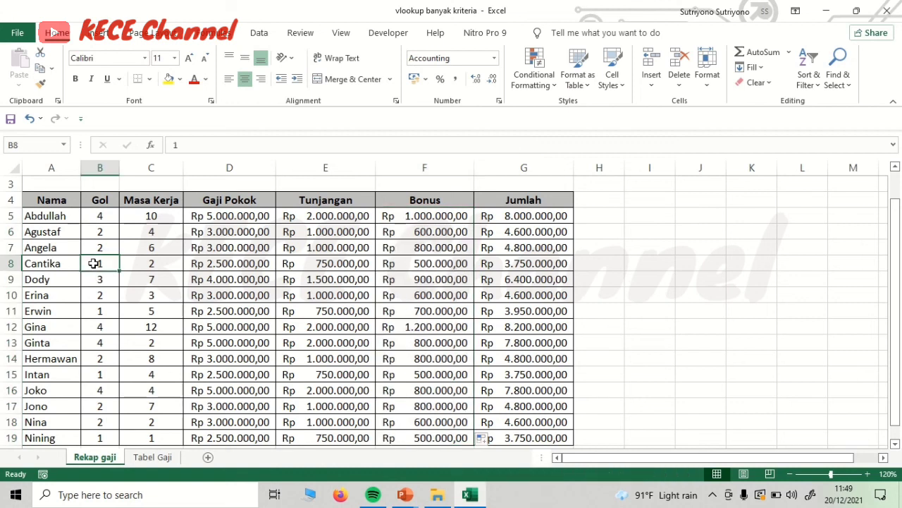
pyautogui.click(140, 263)
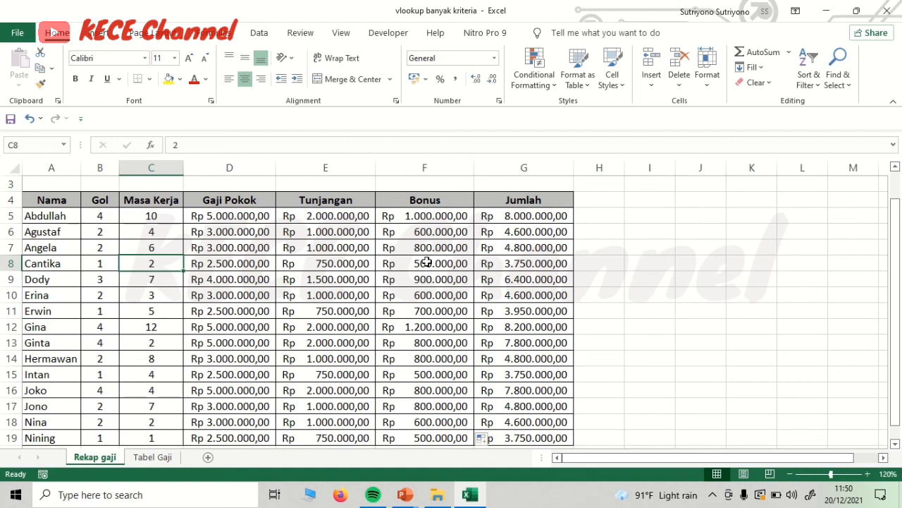
pyautogui.click(176, 460)
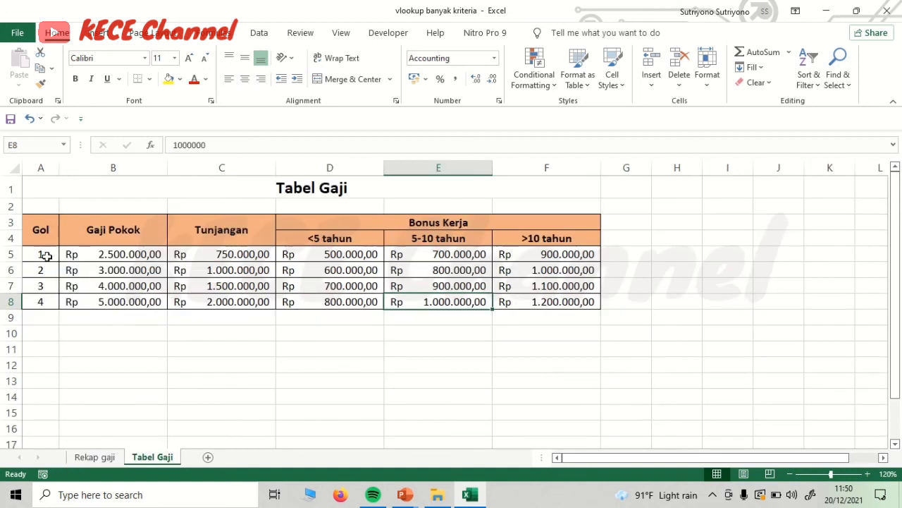
pyautogui.click(331, 255)
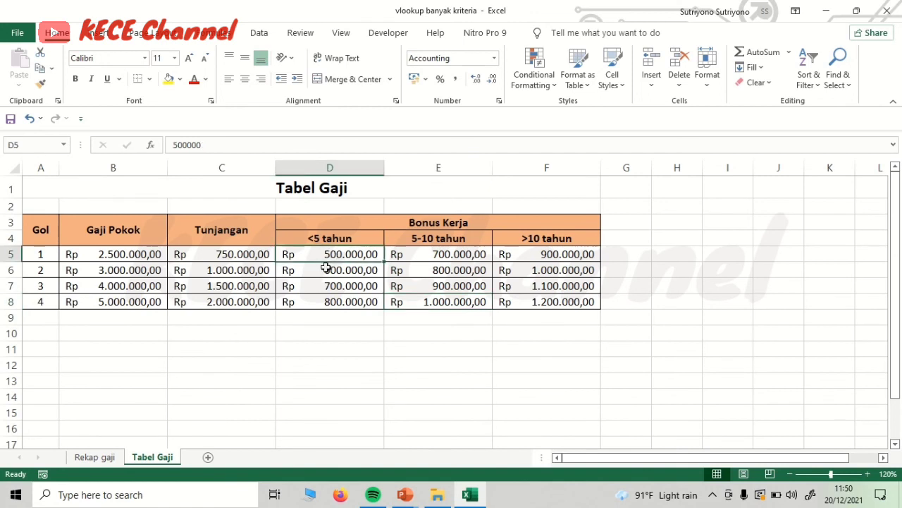
pyautogui.click(95, 457)
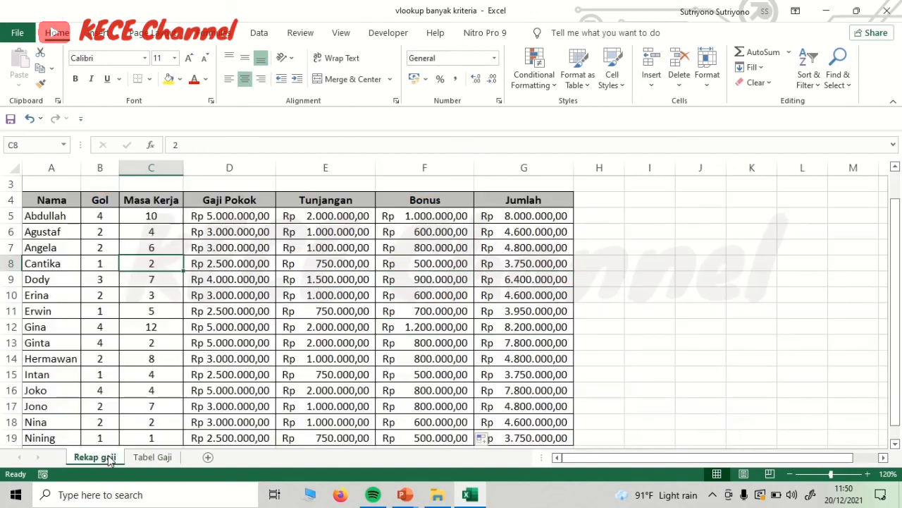